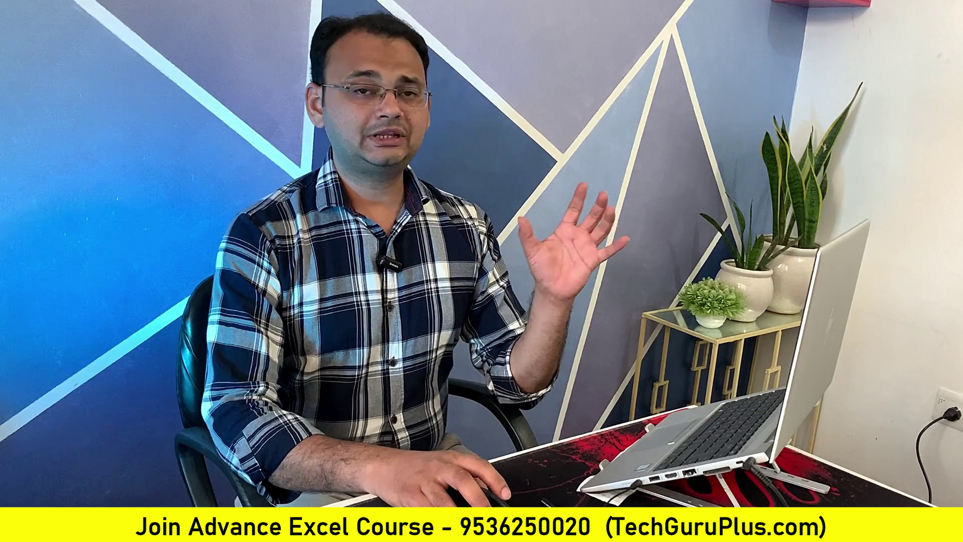
Step: Highlight 'Clean GSTR 2A' in the video title, then switch to the GSTR.xlsx workbook in Excel
drag(105, 405, 216, 411)
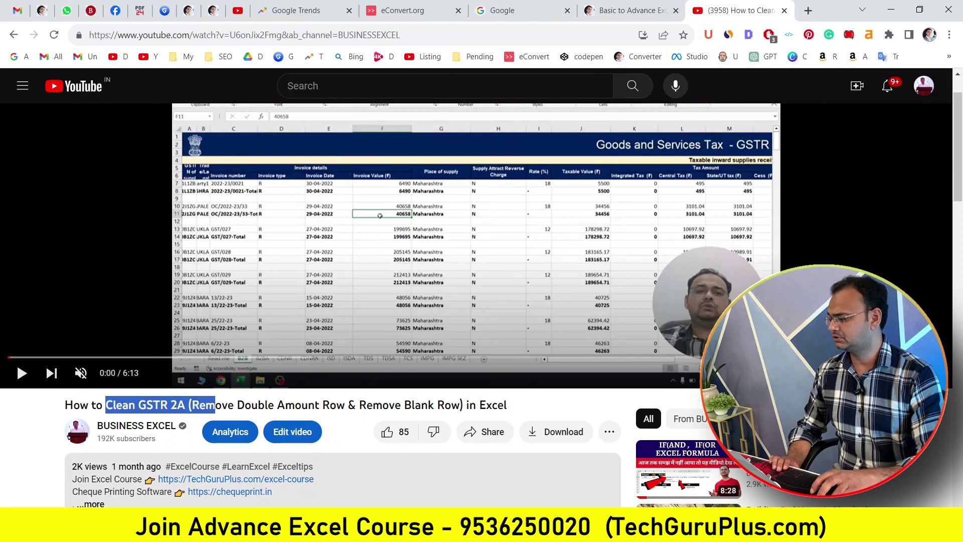
click(628, 483)
click(433, 254)
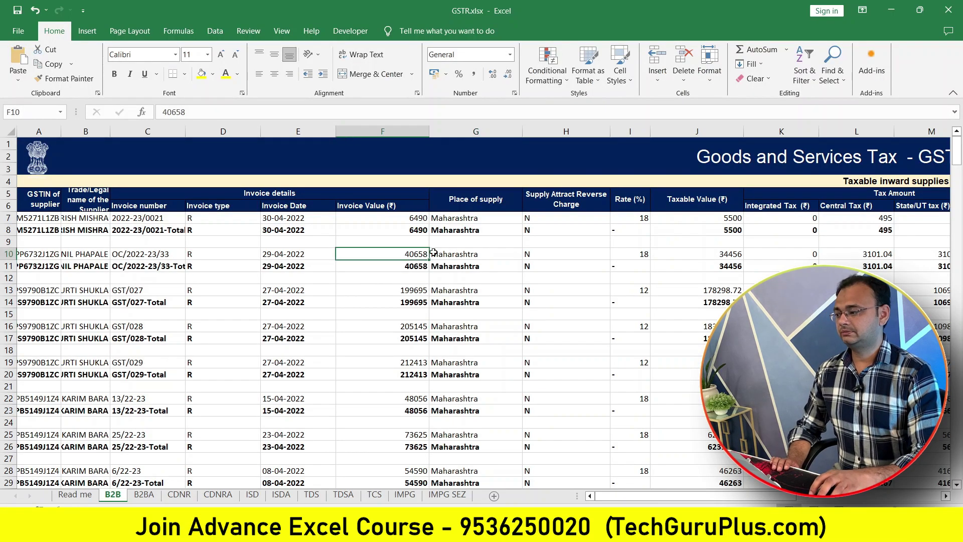
drag(441, 230, 48, 233)
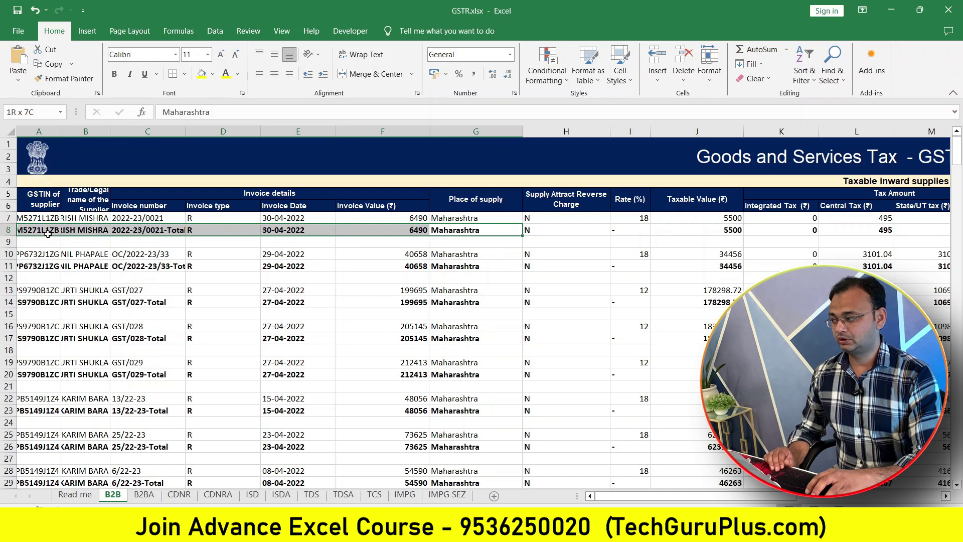
mouse_move(258, 245)
mouse_down()
mouse_move(488, 241)
mouse_move(20, 239)
mouse_up()
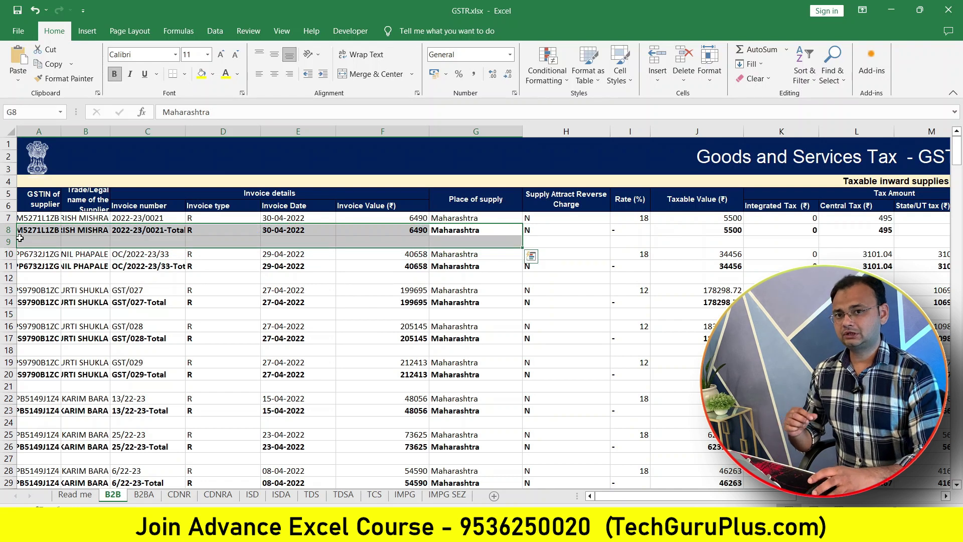
click(441, 287)
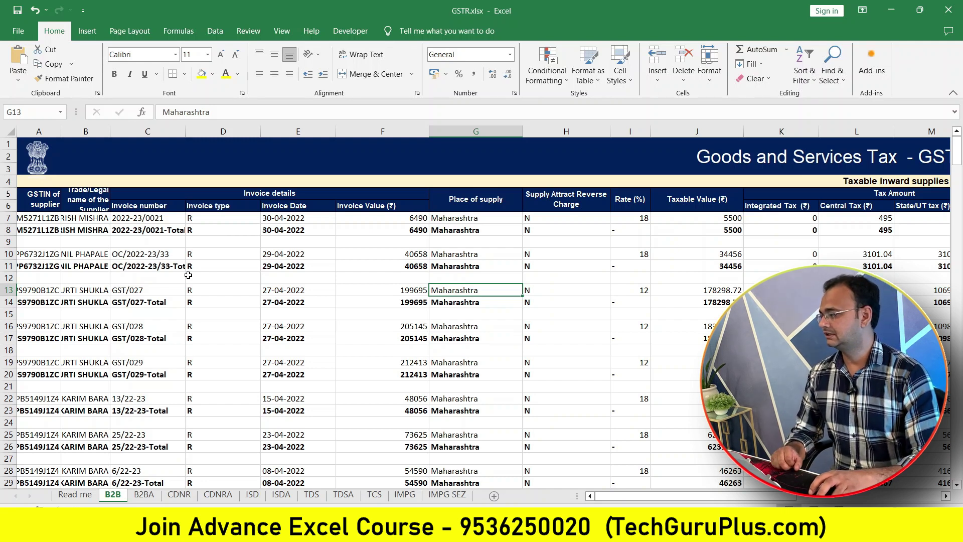
click(223, 274)
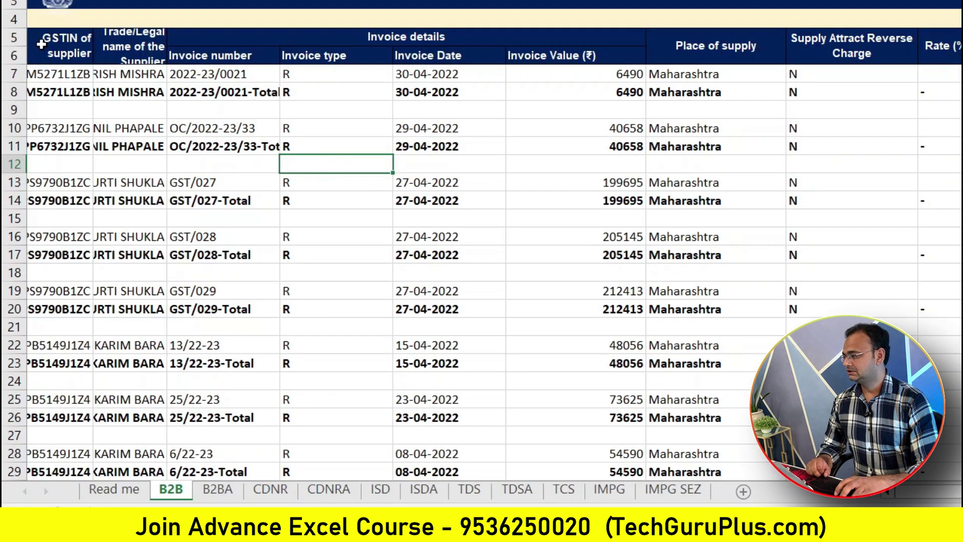
drag(28, 198, 648, 198)
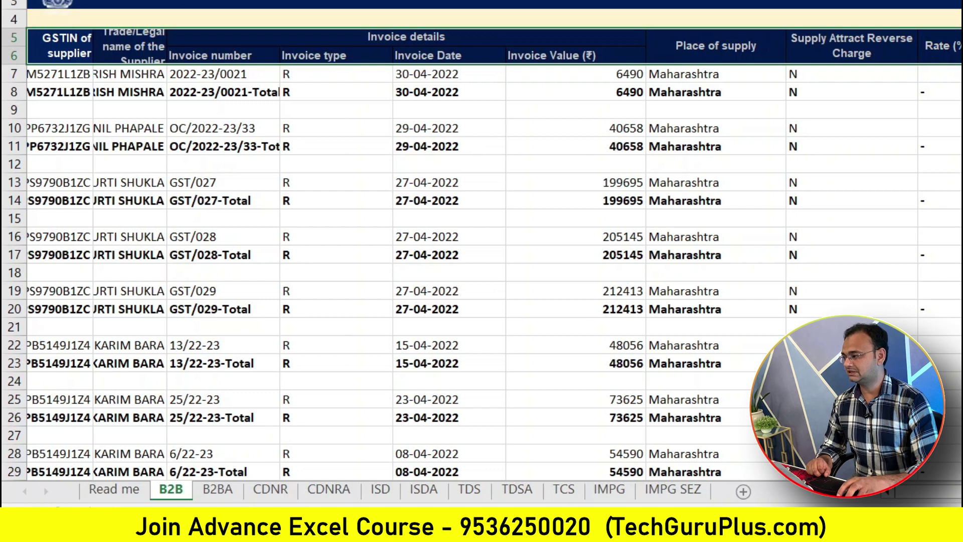
click(522, 119)
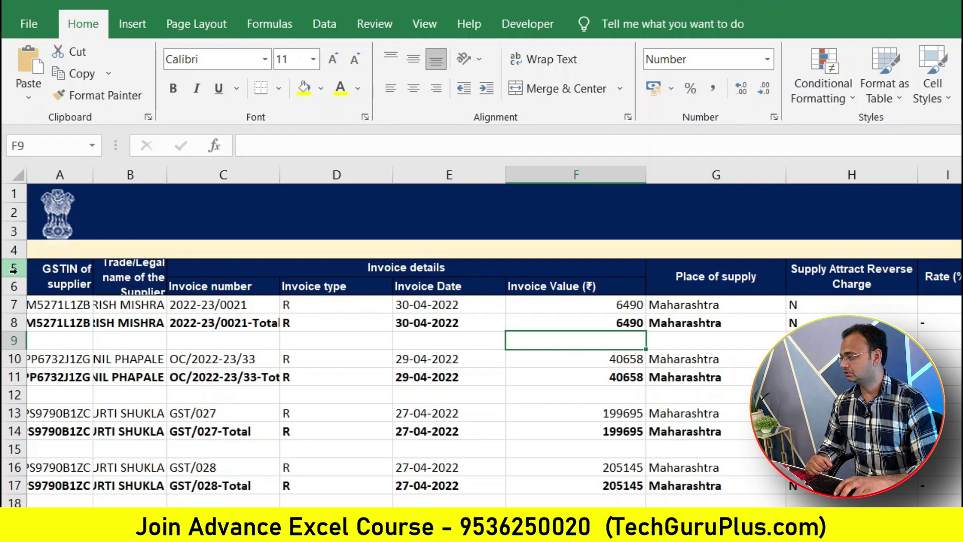
drag(20, 270, 24, 283)
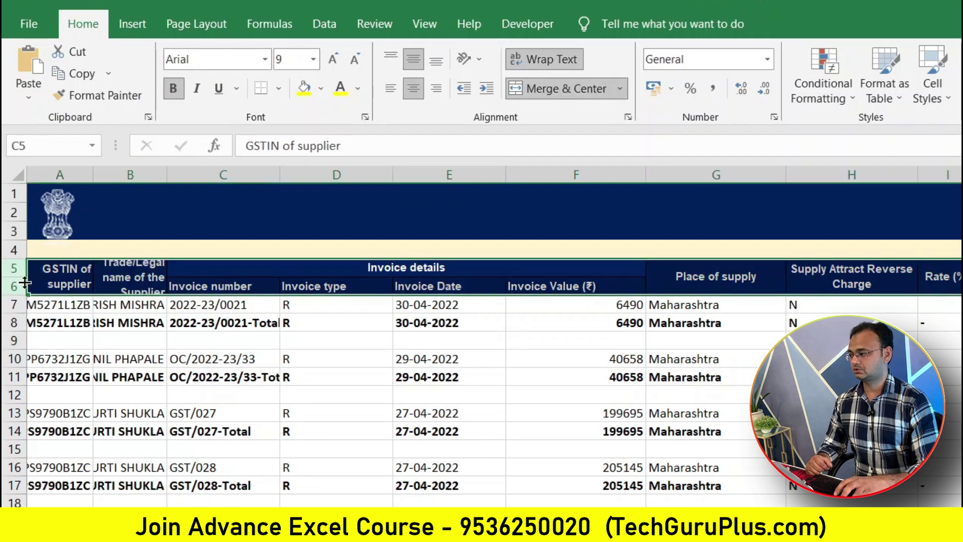
Step: Unmerge the header cells in rows 5–6 so each label sits in its own cell
click(552, 90)
click(508, 413)
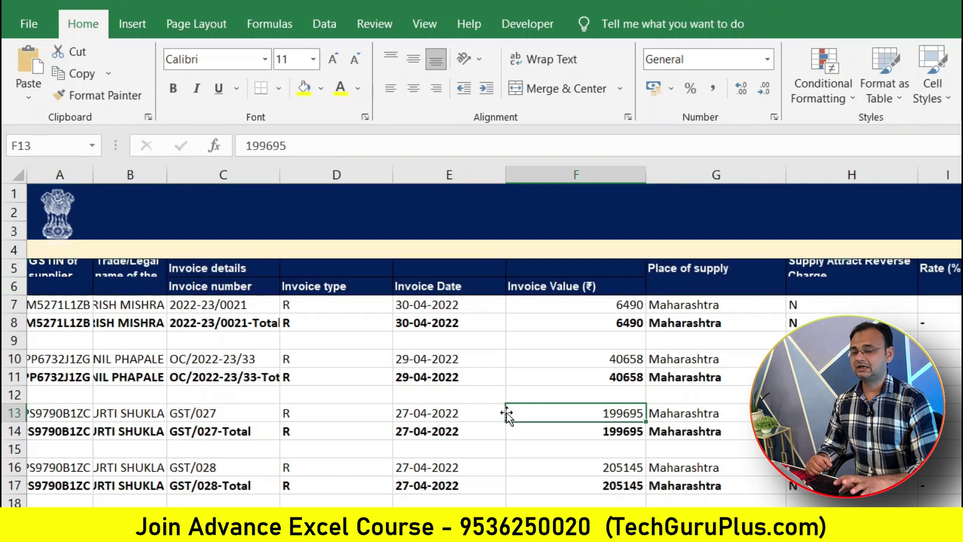
click(469, 383)
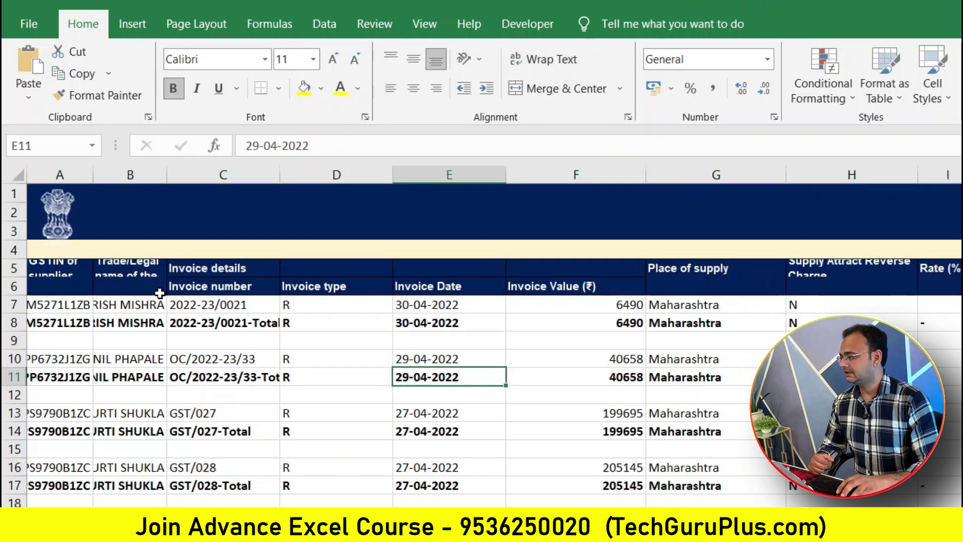
click(46, 290)
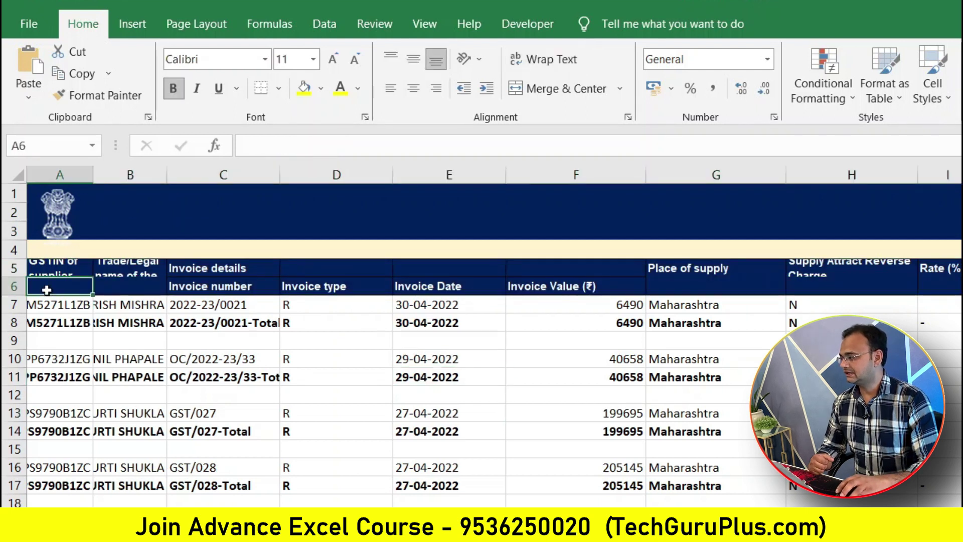
Step: Fill row 6 with the same dark blue as the header
click(14, 287)
click(303, 89)
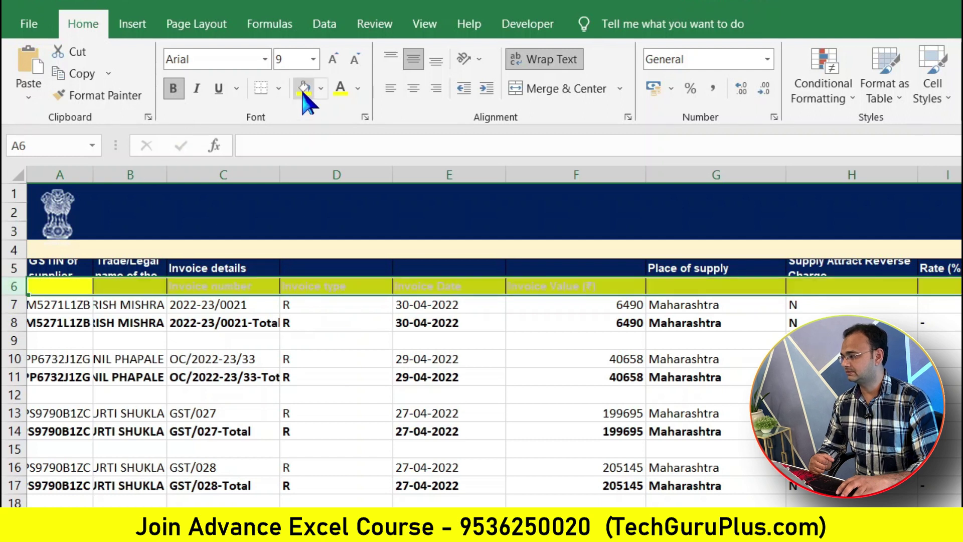
click(321, 89)
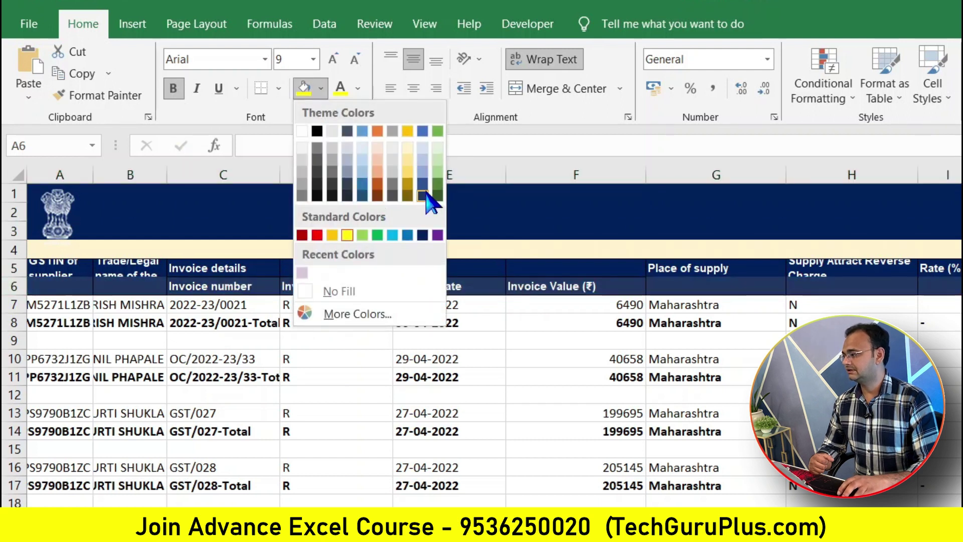
click(422, 195)
click(426, 449)
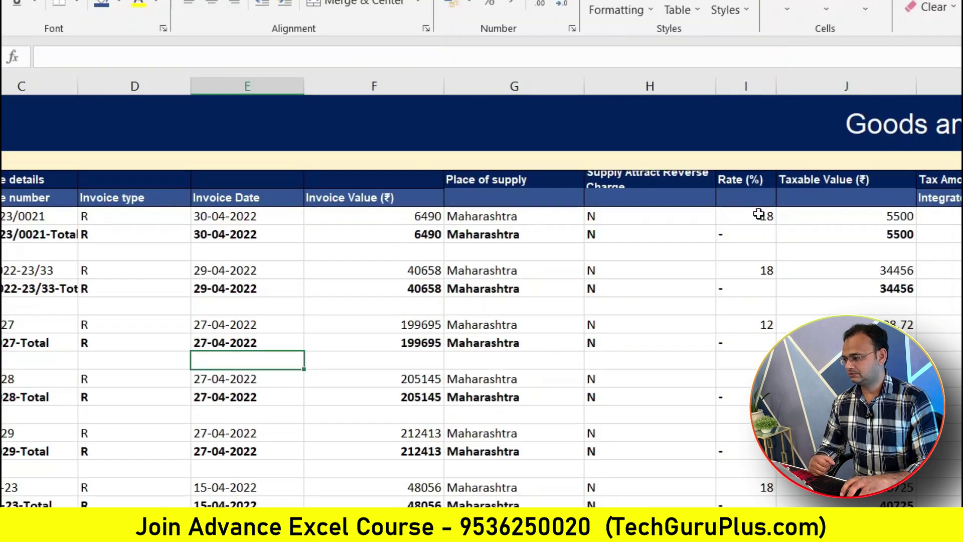
Step: Enter 'Rate (%)' in the row 6 cell beneath the original Rate (%) heading
click(752, 182)
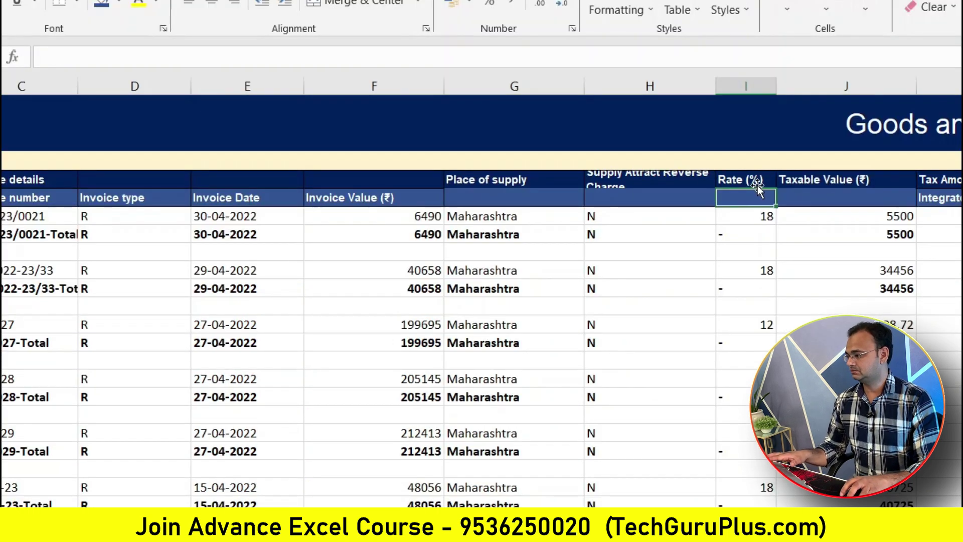
key(F2)
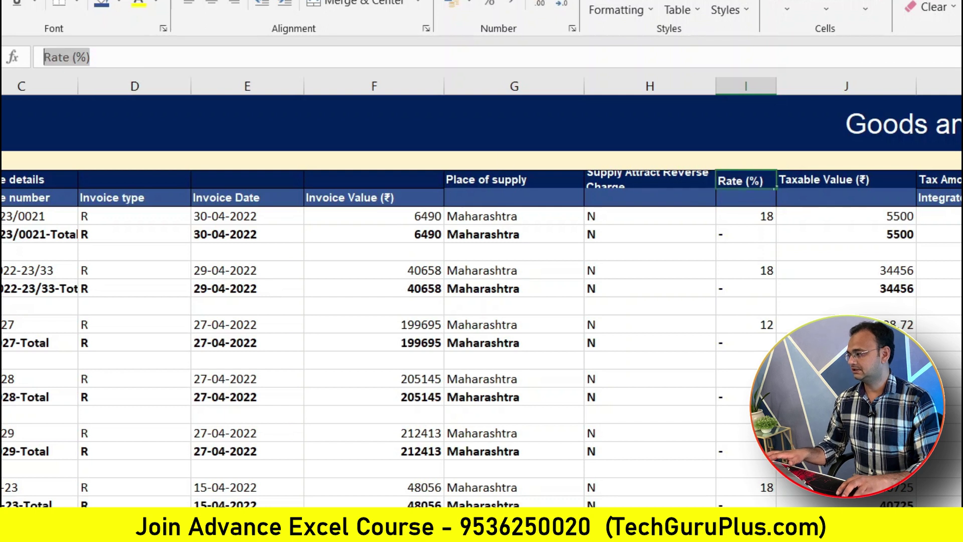
click(757, 194)
text(Rate (%))
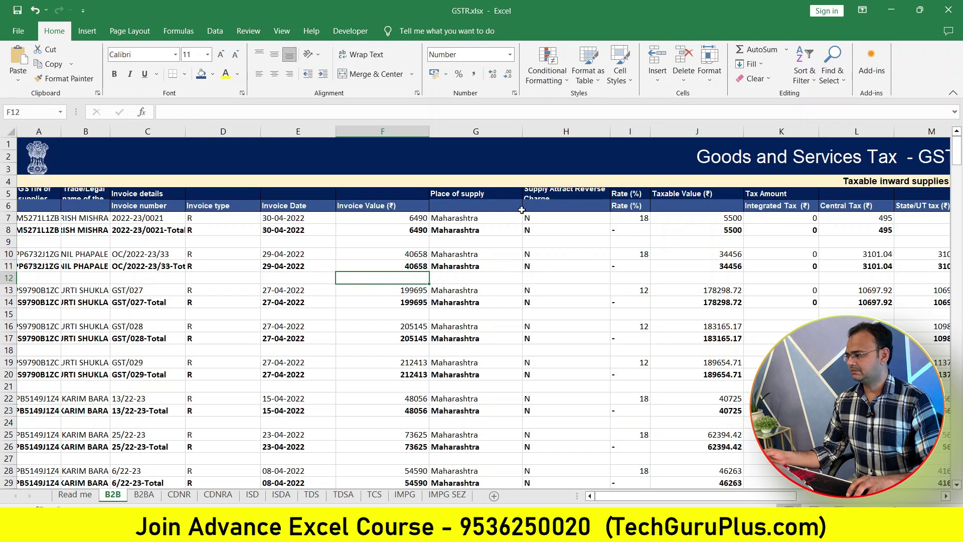
Step: Delete title rows 1–5 so the column headings move up to row 1
click(523, 209)
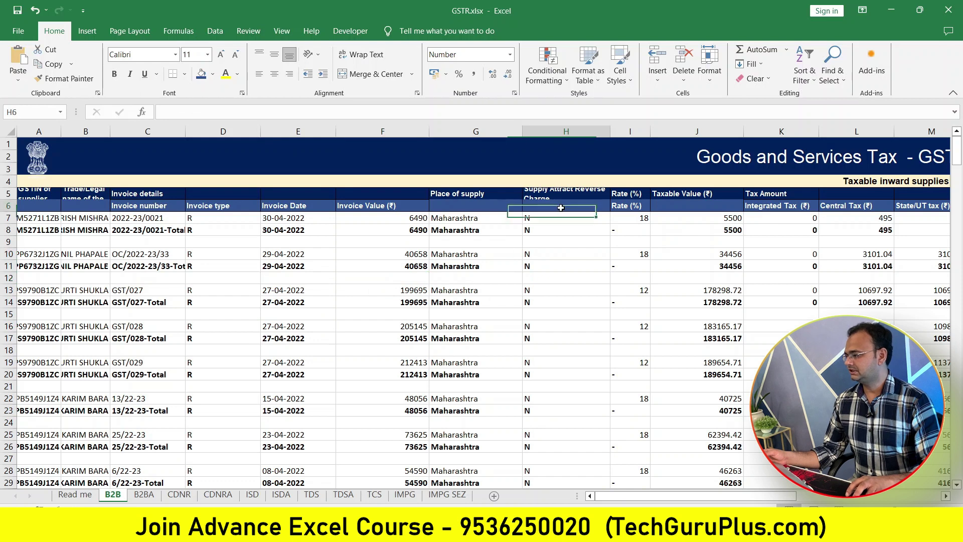
drag(9, 193, 5, 144)
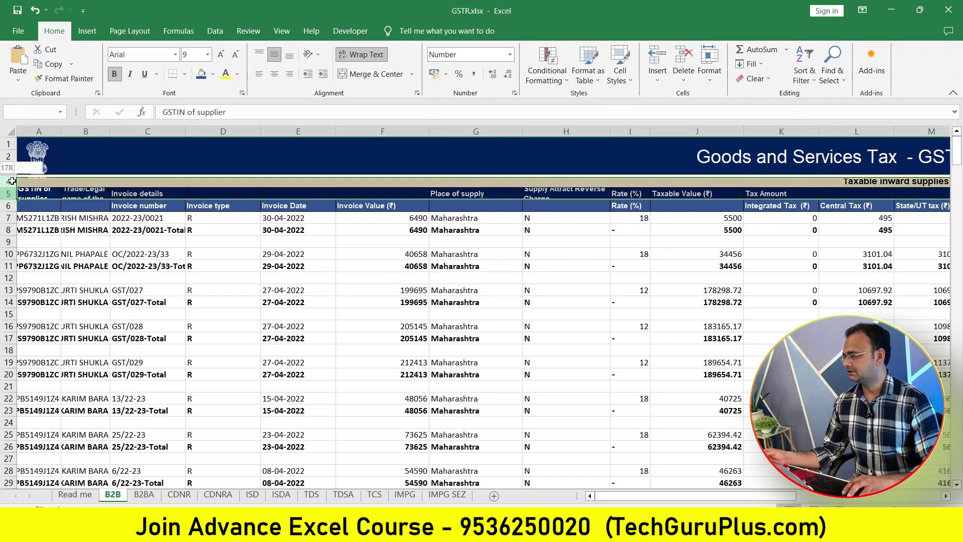
right_click(6, 144)
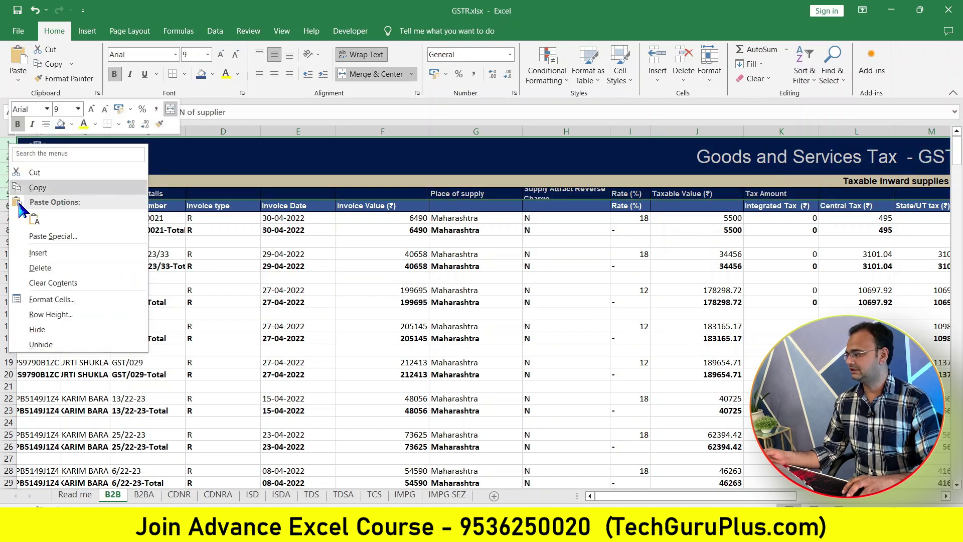
click(30, 266)
click(442, 256)
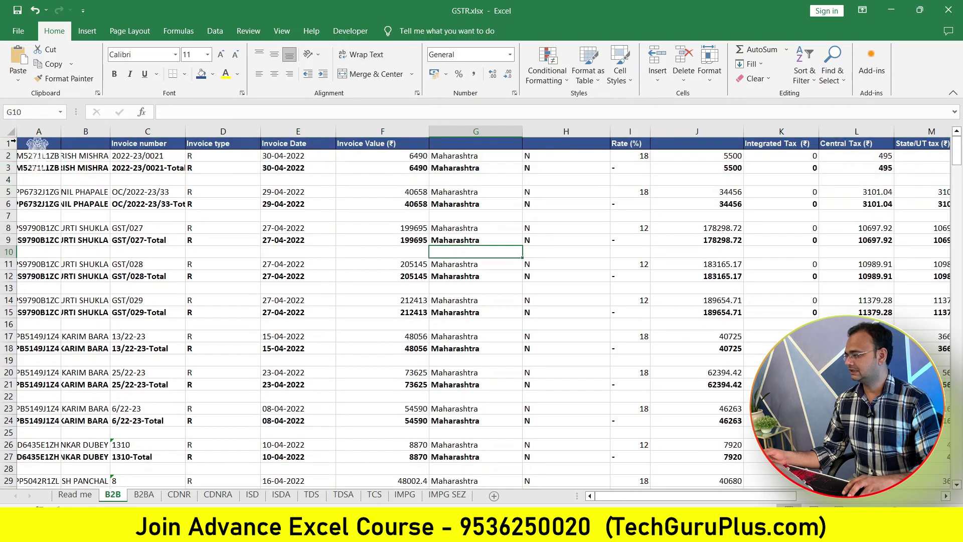
Step: Delete the GST logo picture and select the whole sheet
click(6, 132)
click(45, 159)
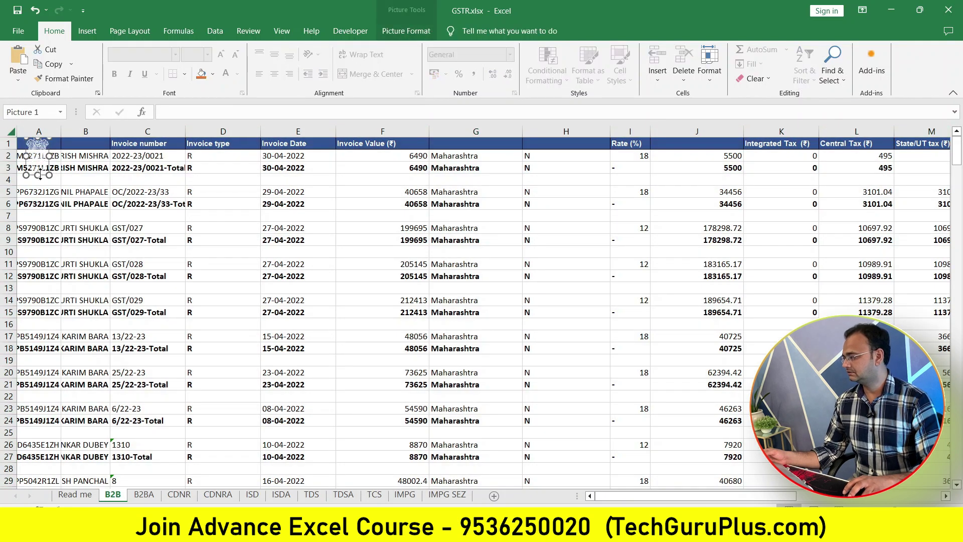
key(Delete)
click(223, 216)
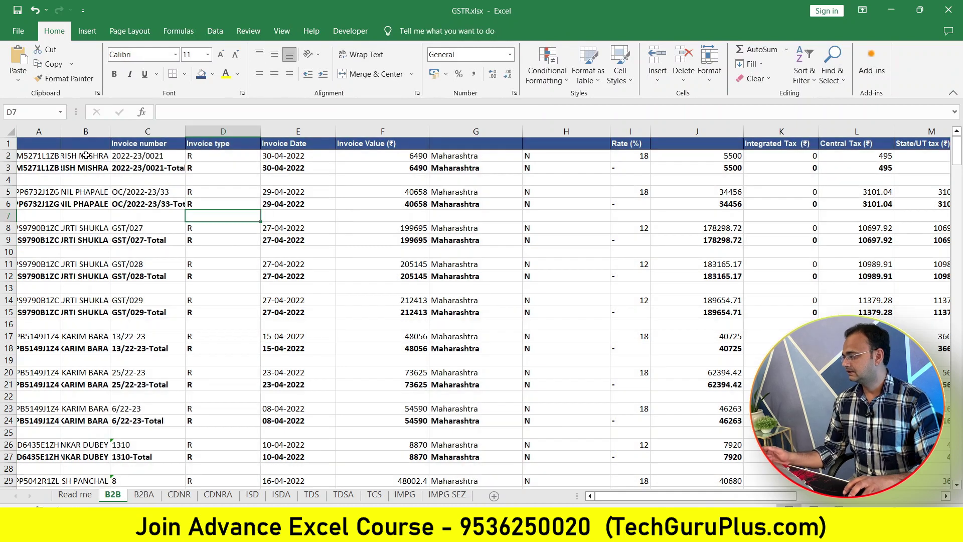
click(12, 133)
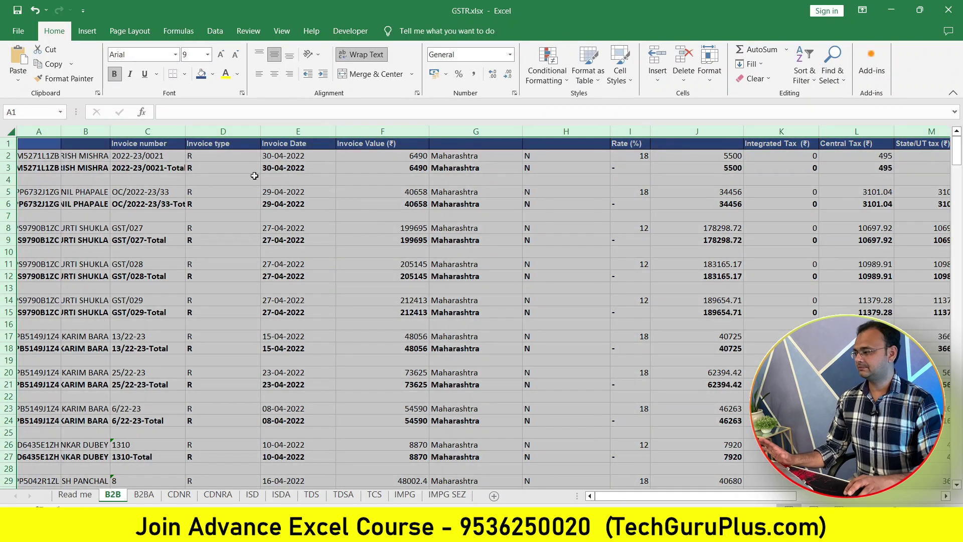
click(271, 146)
click(9, 132)
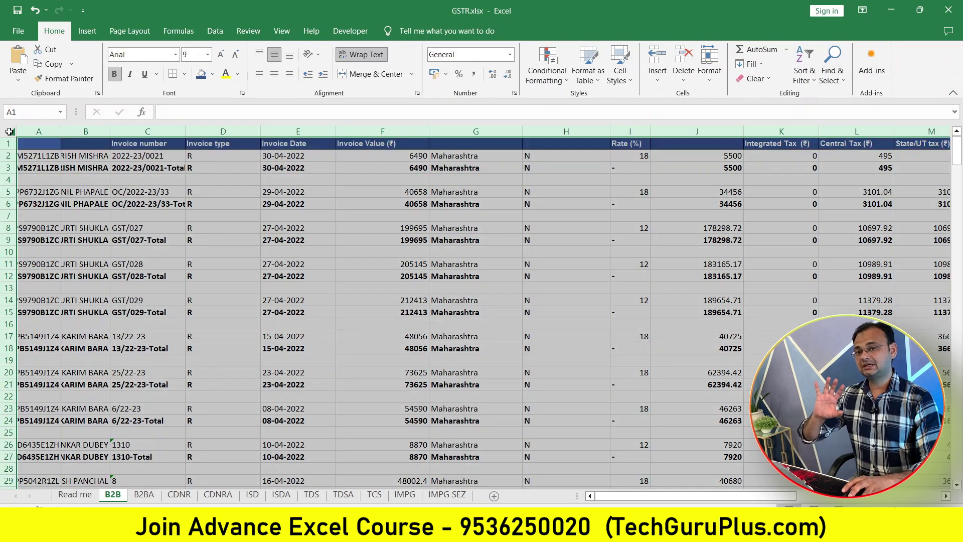
Step: Set the Sort dialog to Rate (%), smallest to largest, with My data has headers ticked
click(808, 81)
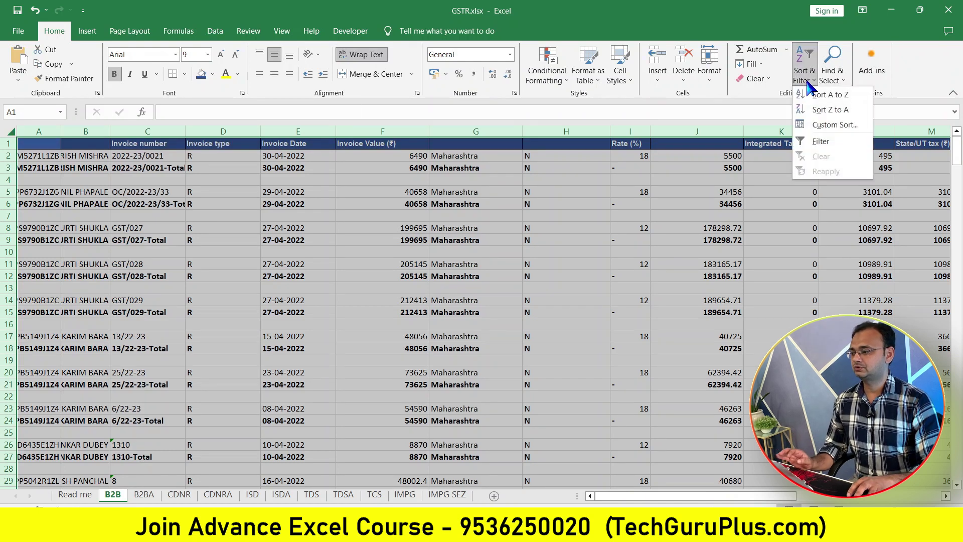
click(830, 127)
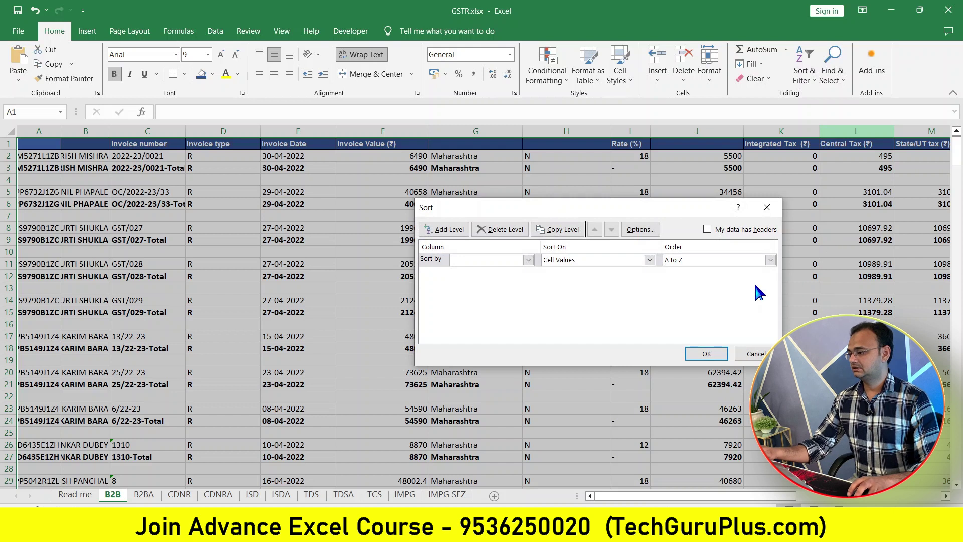
key(Escape)
key(alt+d)
key(s)
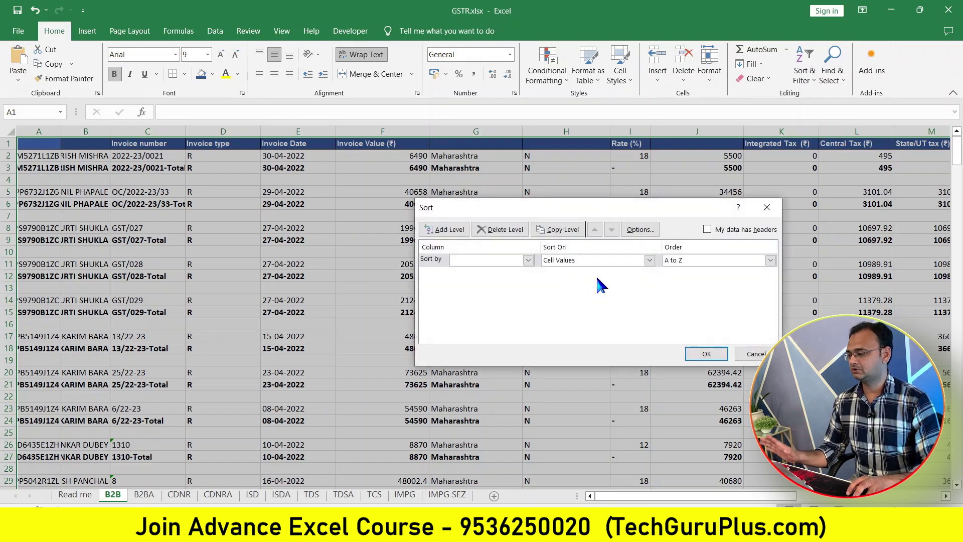
drag(610, 209, 458, 219)
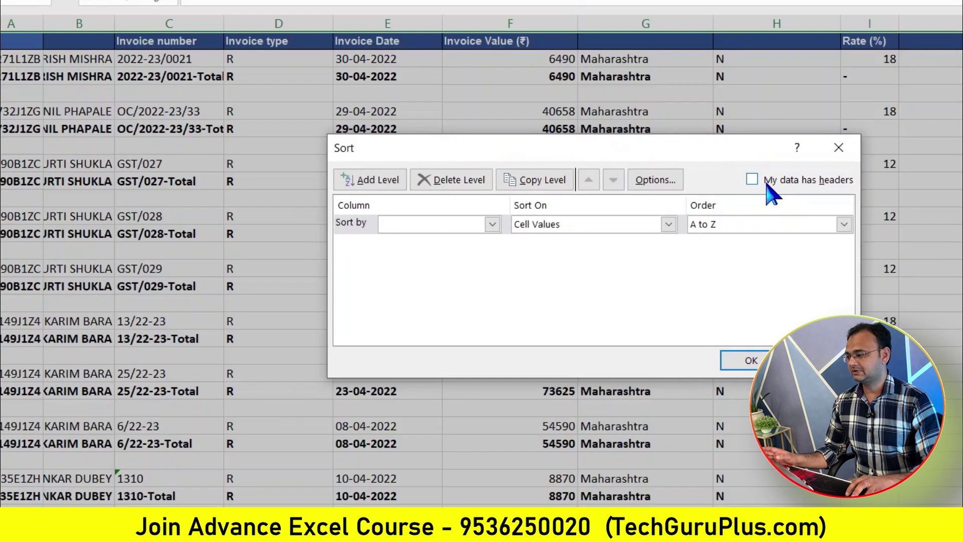
click(763, 181)
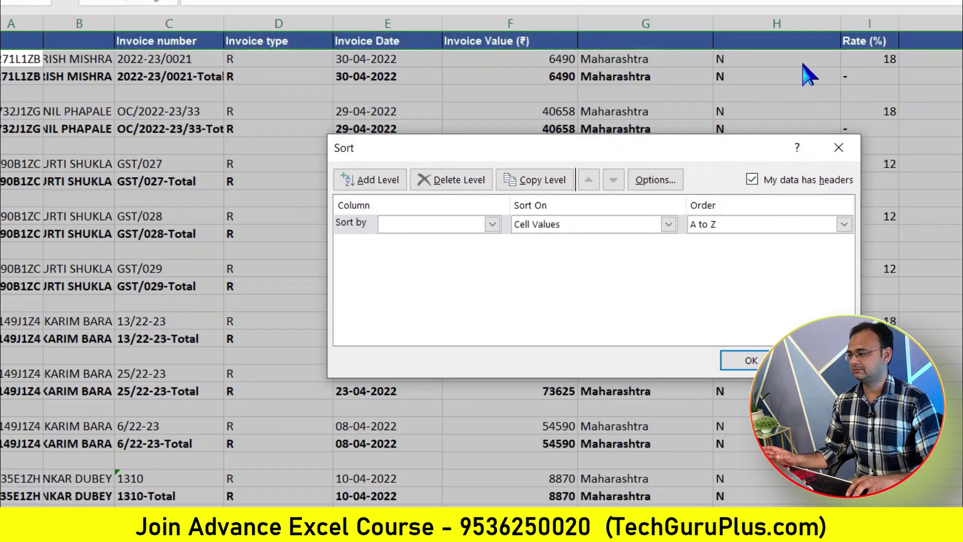
click(492, 224)
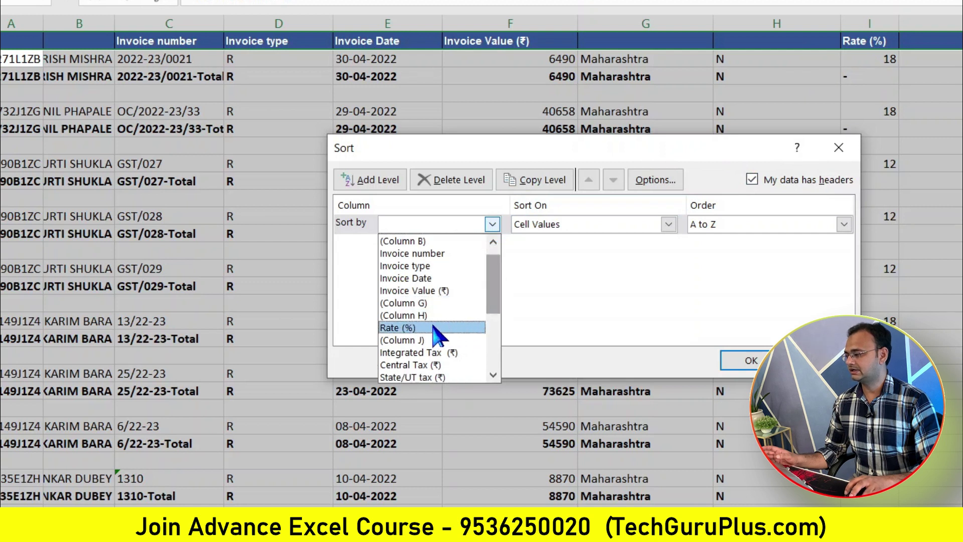
click(437, 328)
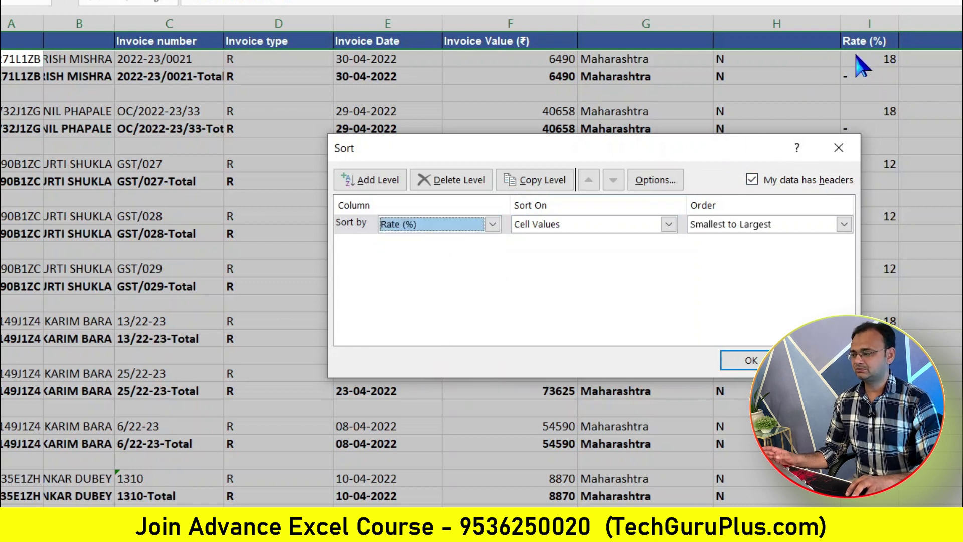
drag(619, 157, 408, 194)
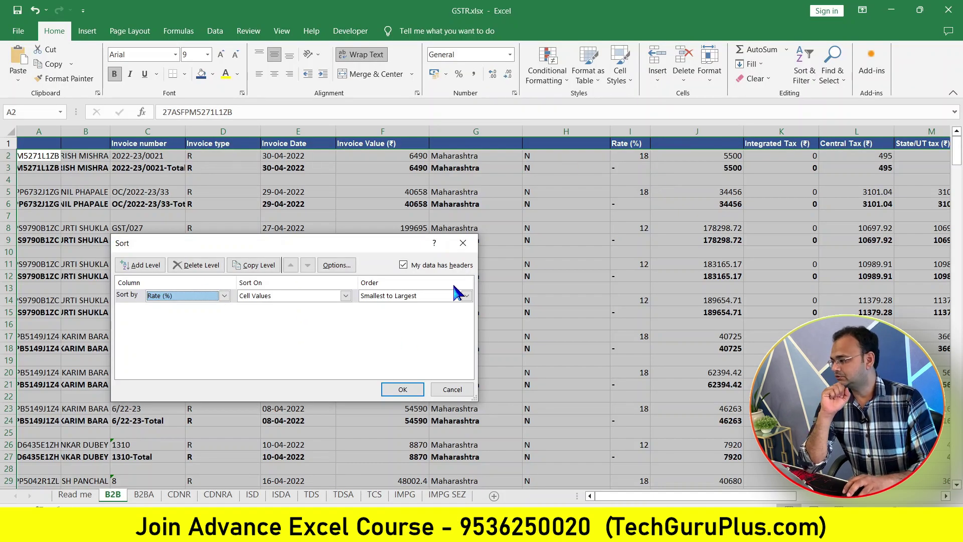
click(462, 243)
click(634, 167)
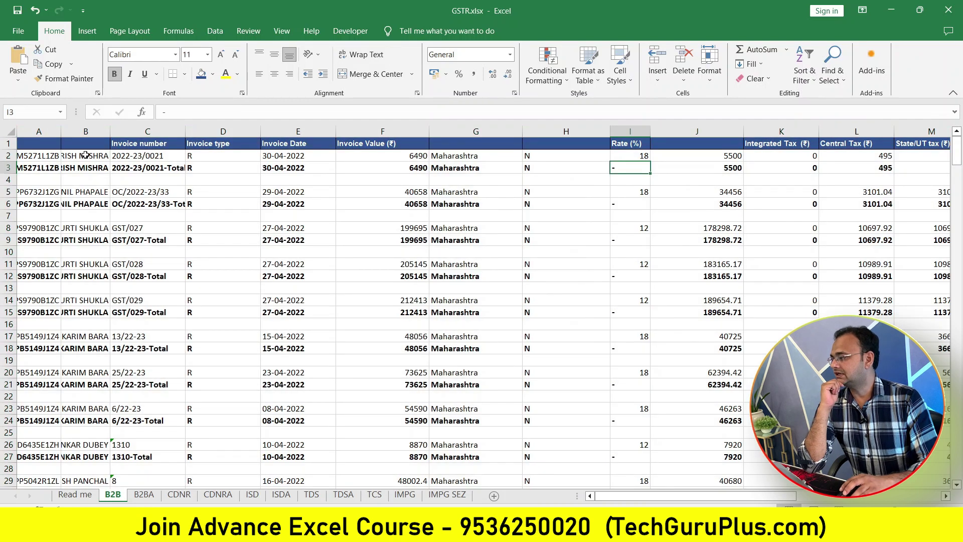
drag(52, 156, 639, 157)
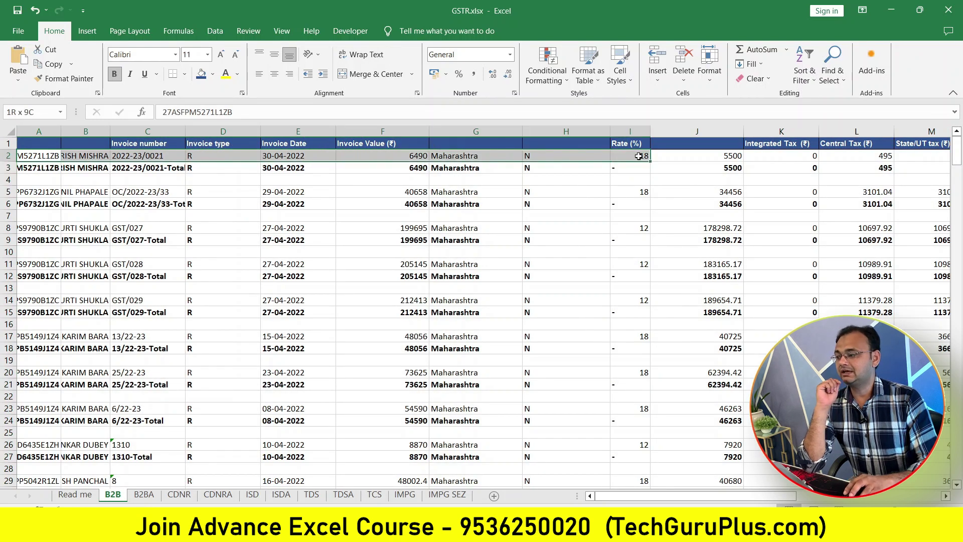
drag(639, 156, 639, 156)
drag(34, 171, 547, 168)
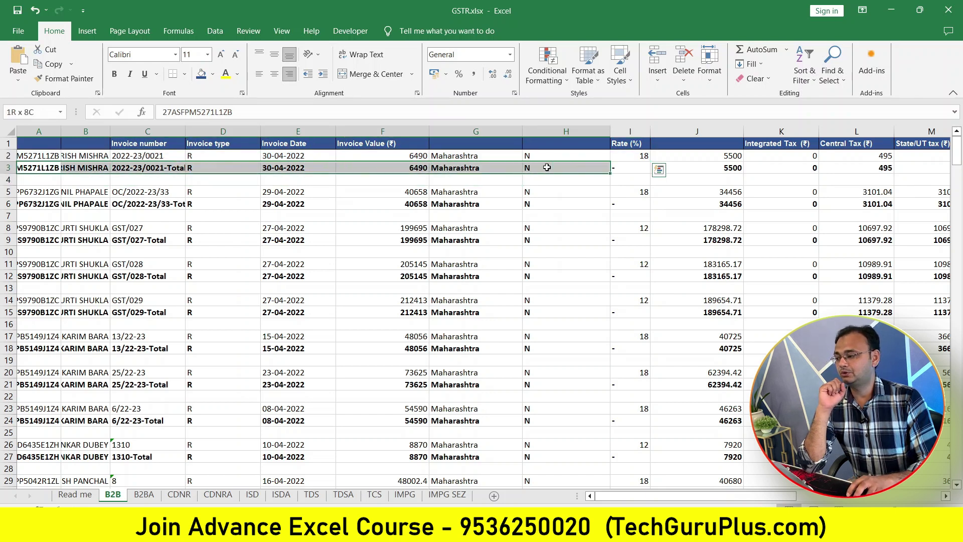
drag(605, 169, 628, 169)
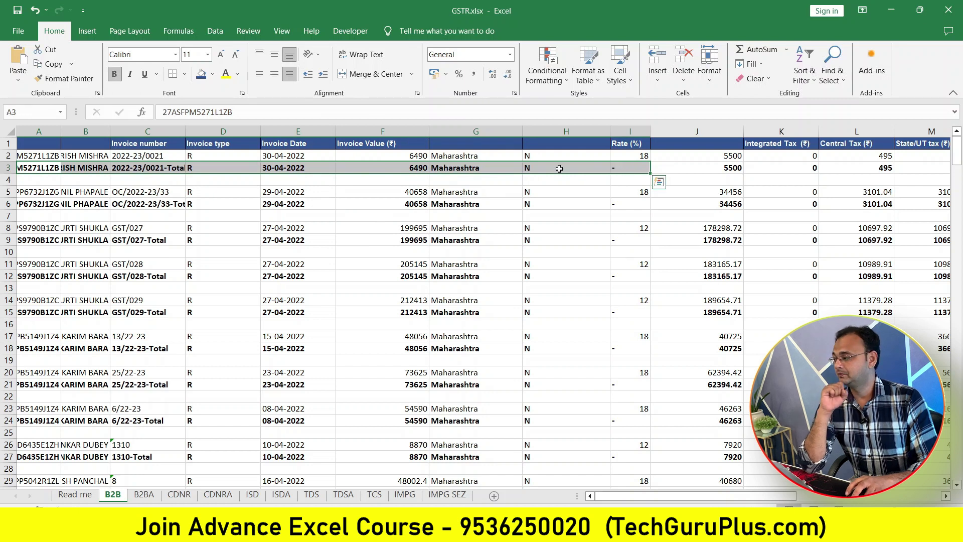
drag(42, 176, 665, 172)
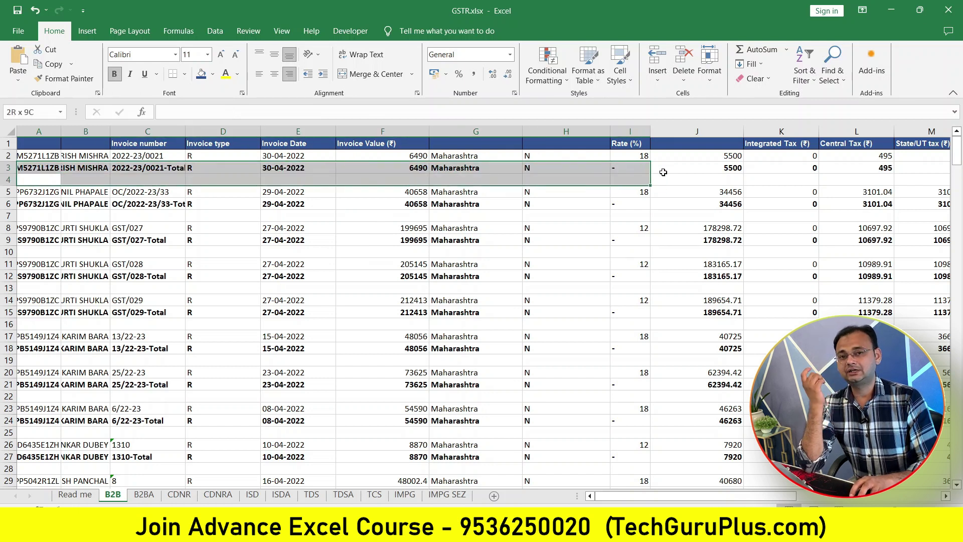
click(641, 157)
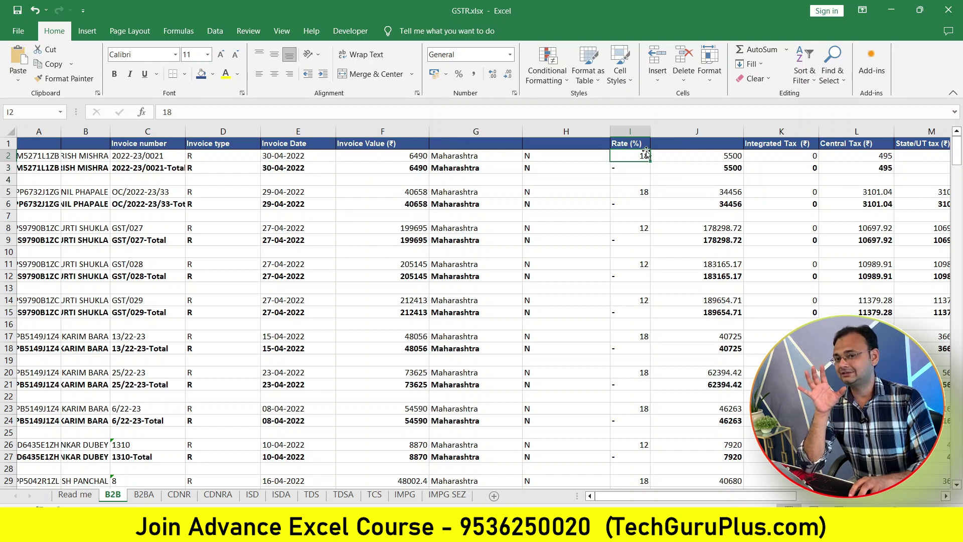
Step: Sort the whole sheet by Rate (%), smallest to largest with headers, putting 0% invoices first
click(10, 131)
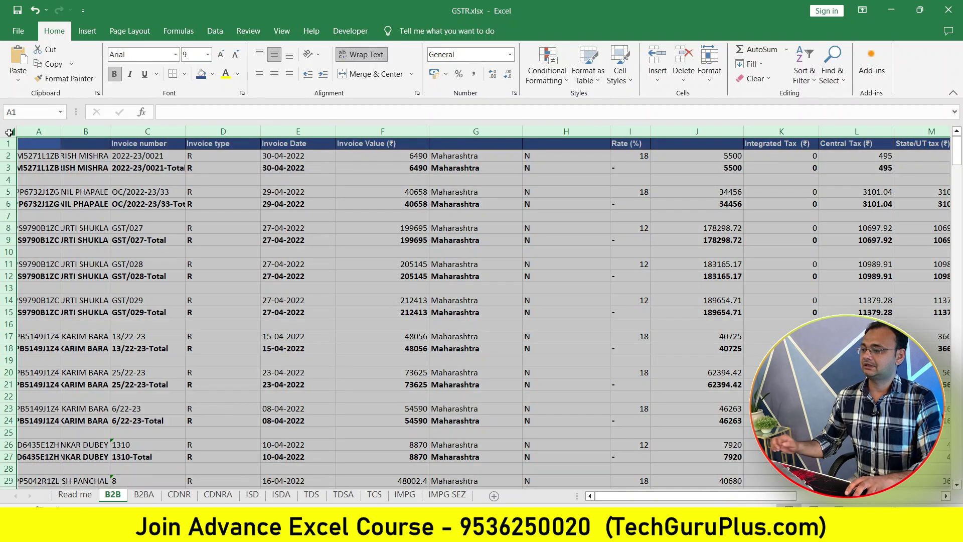
key(alt+d)
key(s)
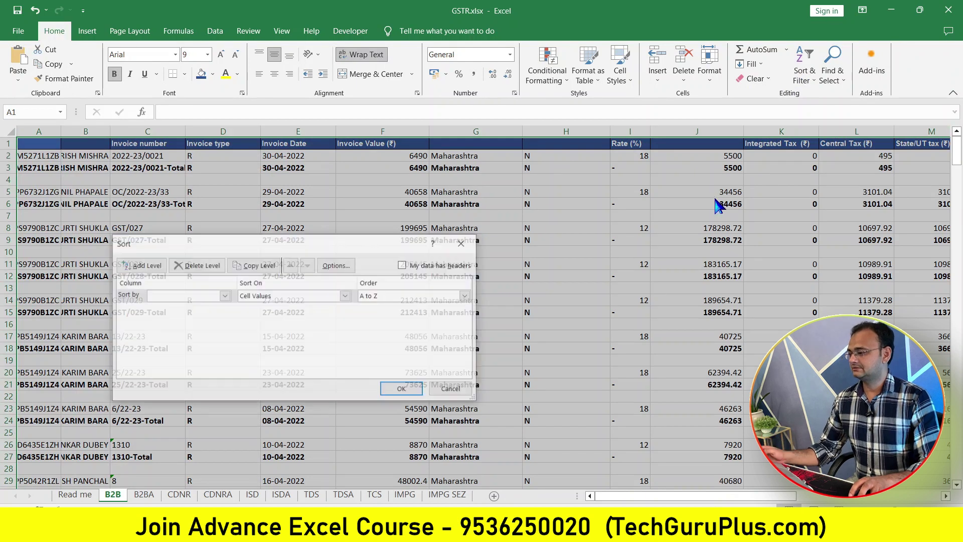
click(404, 264)
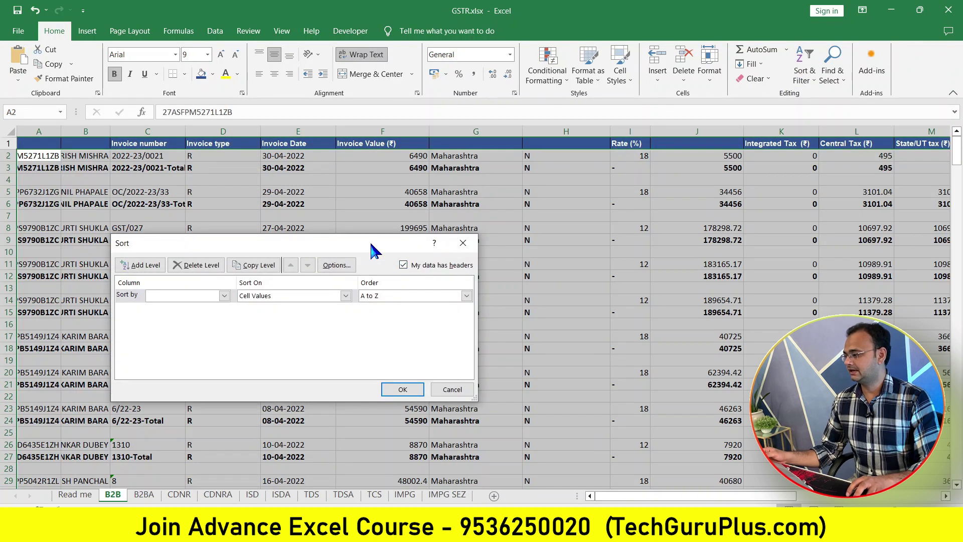
drag(369, 242, 454, 185)
click(307, 238)
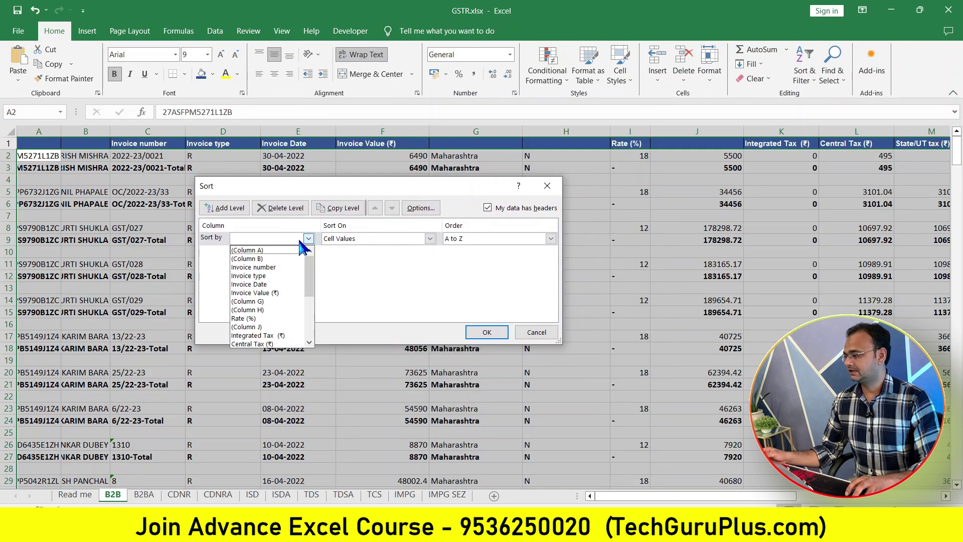
click(271, 320)
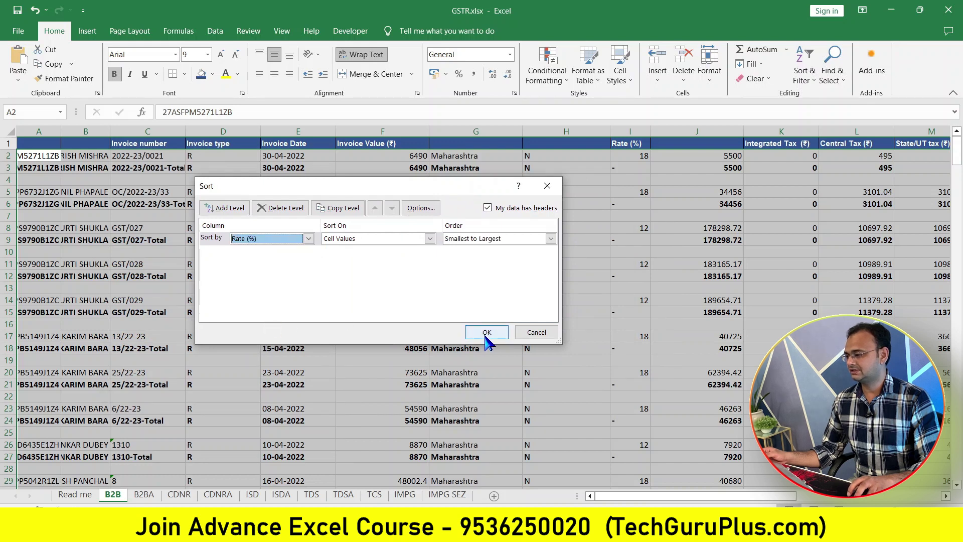
click(487, 333)
click(536, 248)
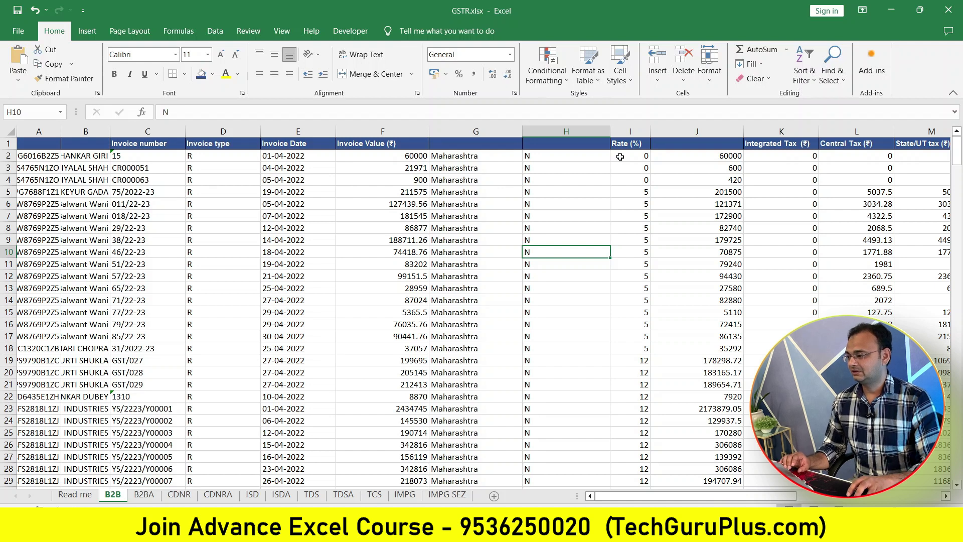
Step: Scan down the Rate (%) column to find where the dash-rate Total rows begin
drag(621, 156, 624, 169)
drag(632, 208, 646, 318)
scroll(643, 312, down, 4)
drag(634, 253, 635, 341)
scroll(636, 336, down, 7)
scroll(636, 321, down, 8)
scroll(636, 301, down, 7)
scroll(636, 271, down, 9)
scroll(636, 265, down, 2)
drag(474, 168, 458, 320)
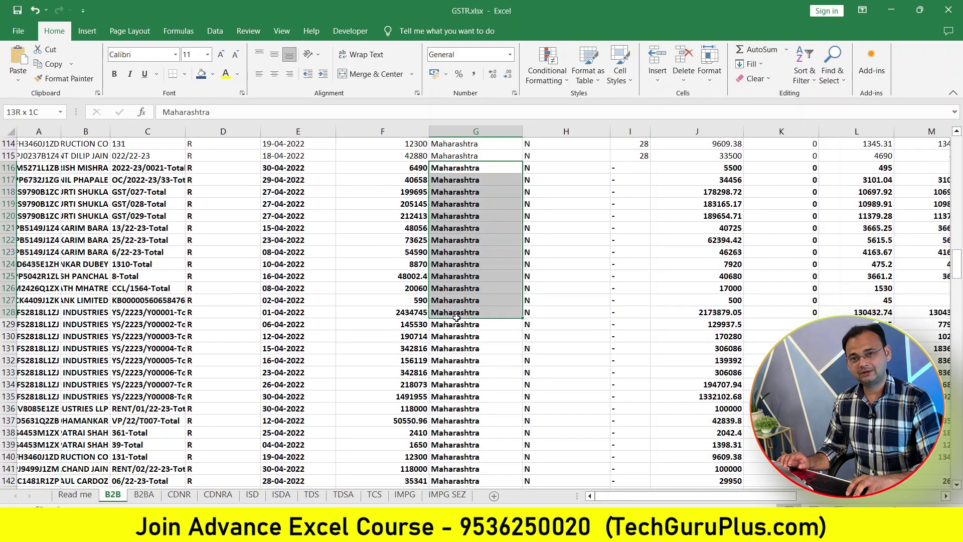
scroll(457, 320, down, 4)
scroll(457, 319, down, 11)
scroll(458, 319, down, 10)
scroll(458, 320, down, 12)
scroll(456, 321, up, 2)
scroll(482, 251, up, 20)
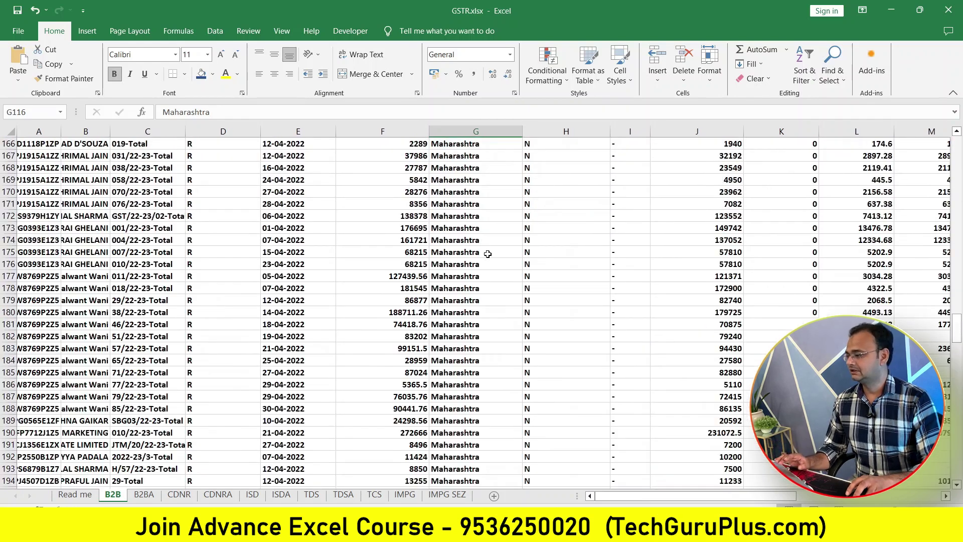
scroll(485, 258, up, 8)
scroll(487, 264, up, 1)
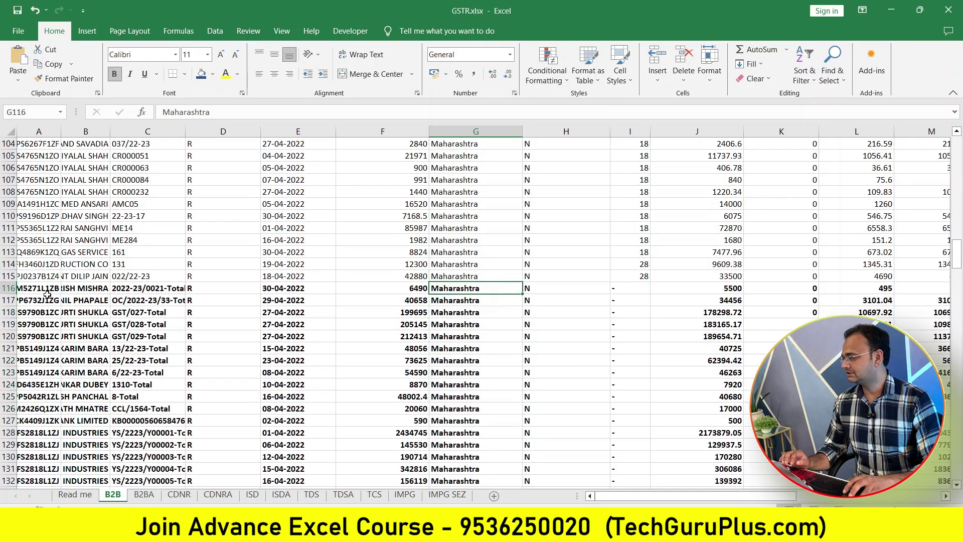
Step: Delete the Total rows from row 116 down to the end of the data
drag(11, 289, 11, 373)
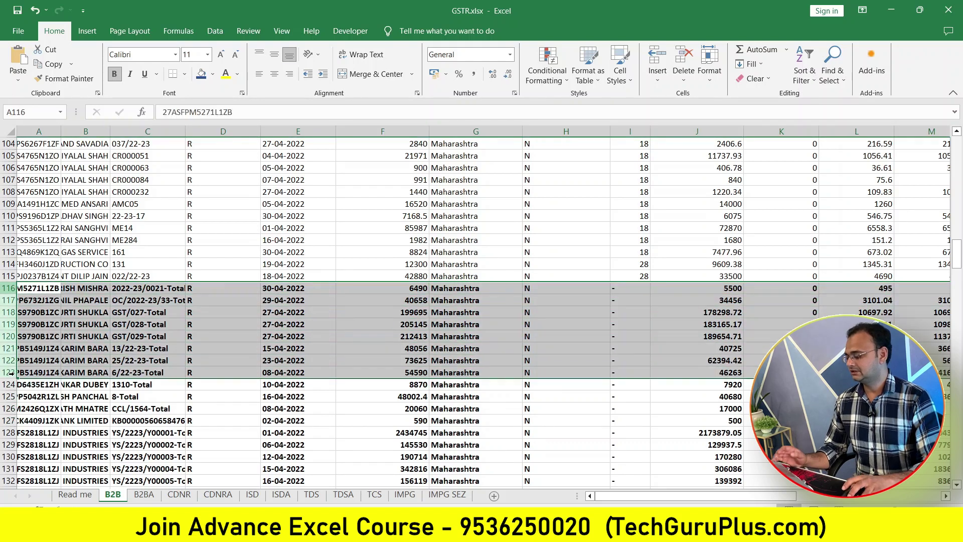
key(ctrl+shift+Down)
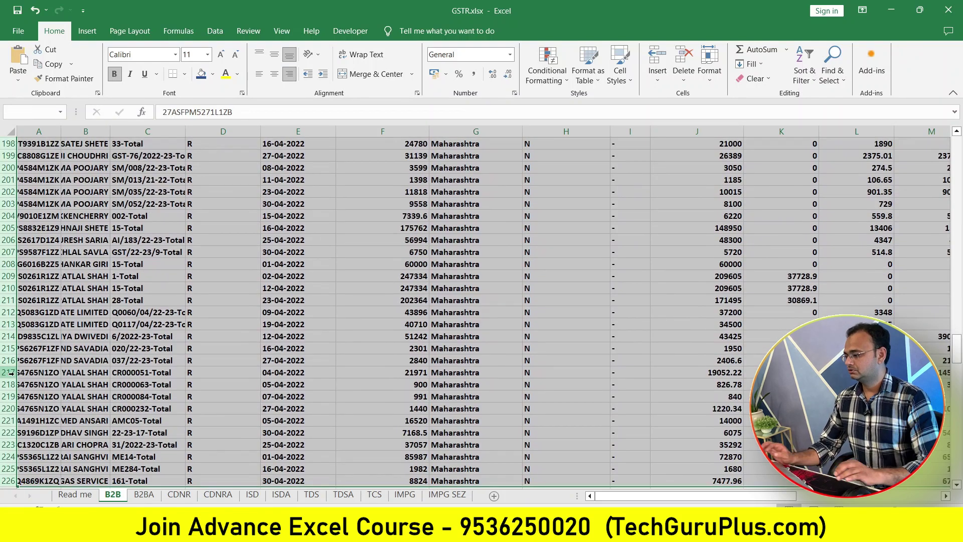
scroll(340, 327, down, 6)
scroll(341, 324, up, 9)
scroll(344, 318, up, 3)
scroll(346, 313, up, 4)
scroll(345, 313, up, 6)
scroll(346, 313, up, 2)
scroll(346, 313, up, 4)
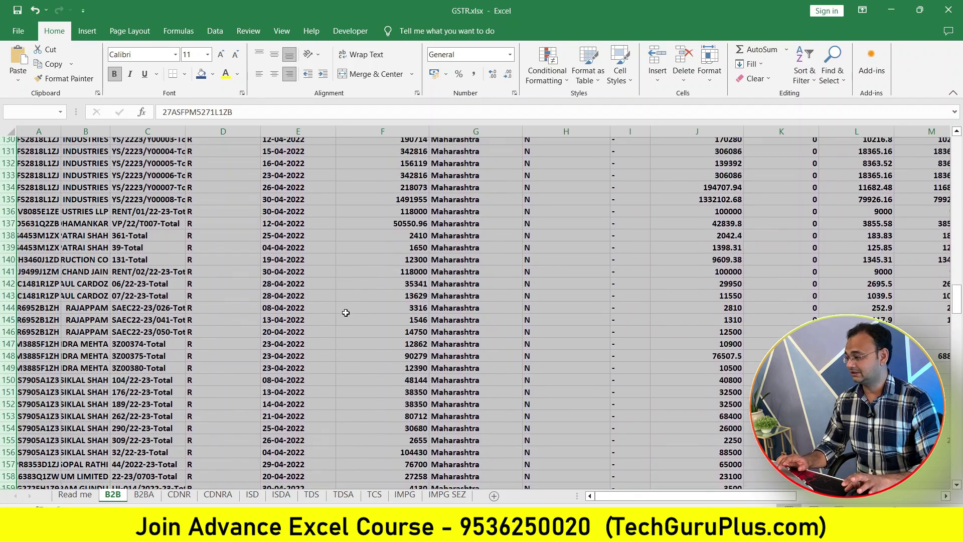
scroll(345, 313, up, 6)
scroll(342, 326, up, 3)
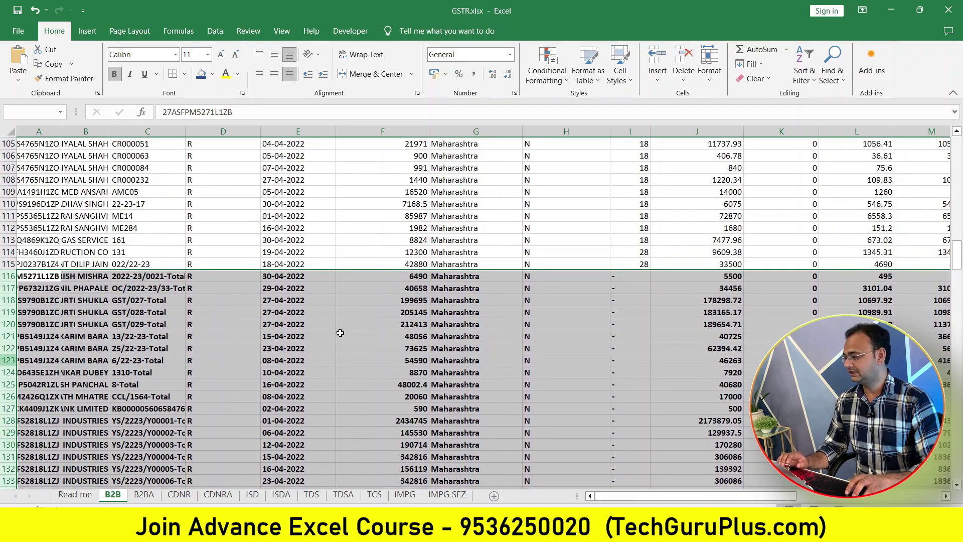
right_click(11, 316)
click(66, 228)
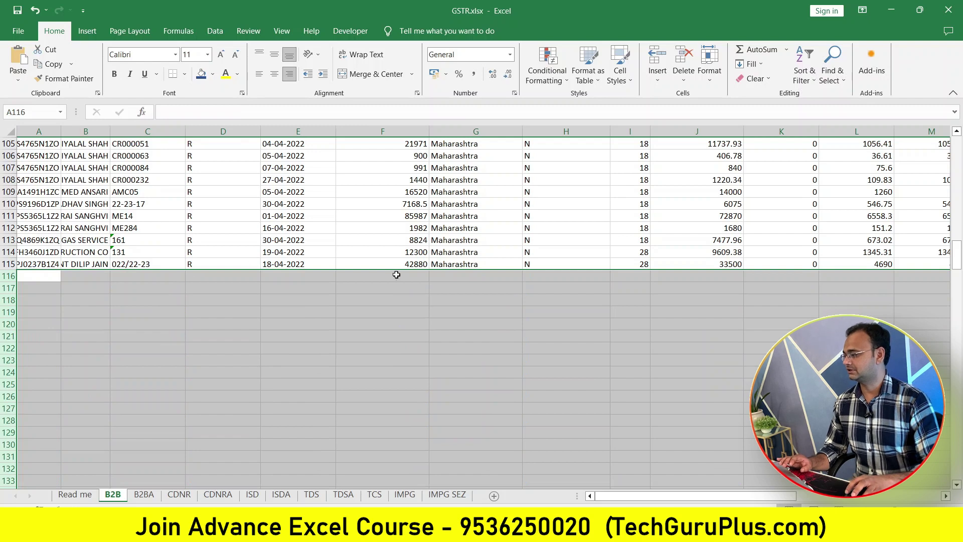
Step: Head column A as 'GST No' in cell A1
click(431, 314)
scroll(431, 314, up, 20)
scroll(432, 314, up, 5)
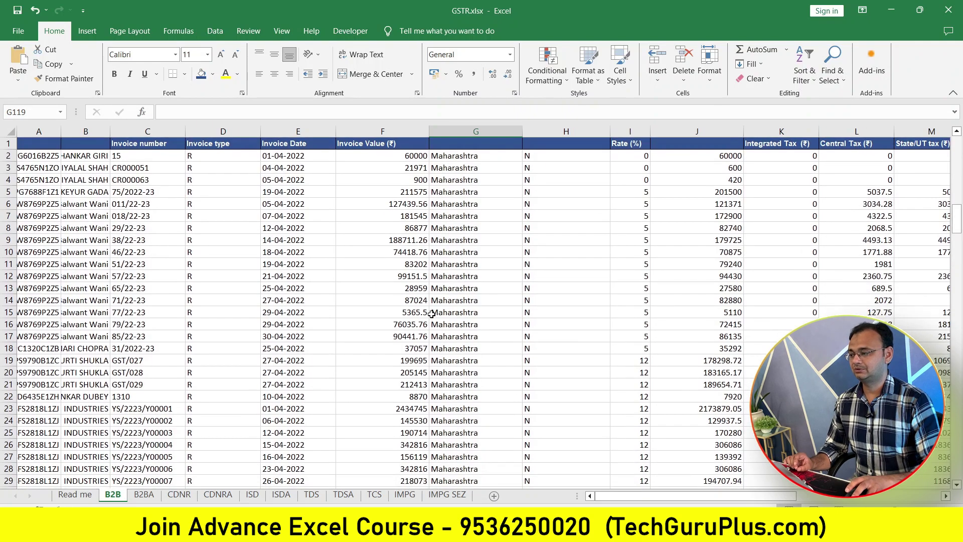
click(596, 280)
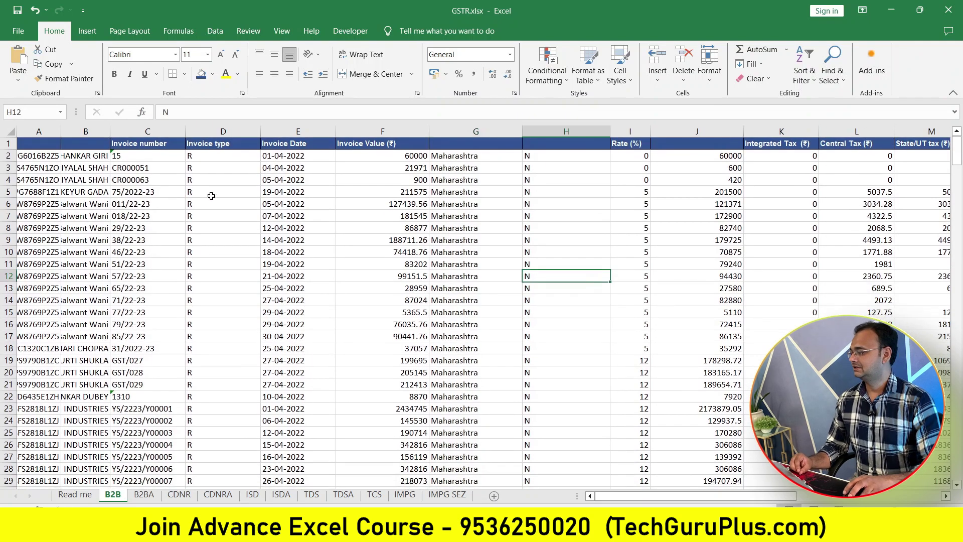
click(38, 157)
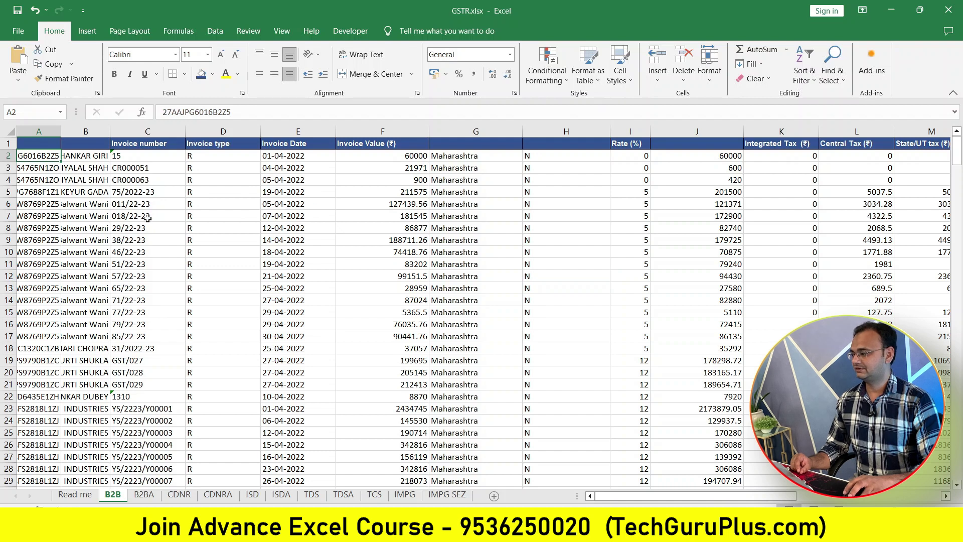
click(55, 143)
text(GST No)
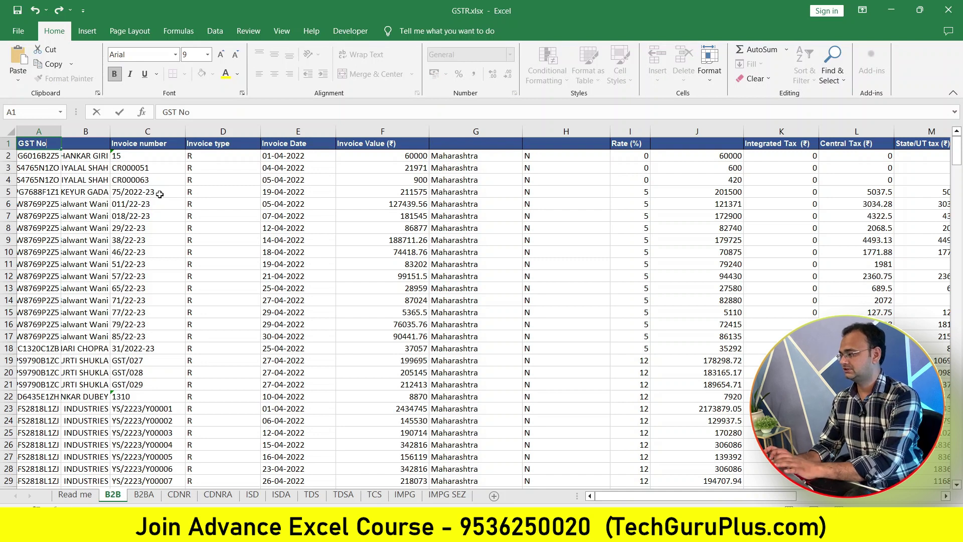
key(Return)
Step: Sort the whole sheet by the GST No column
click(5, 130)
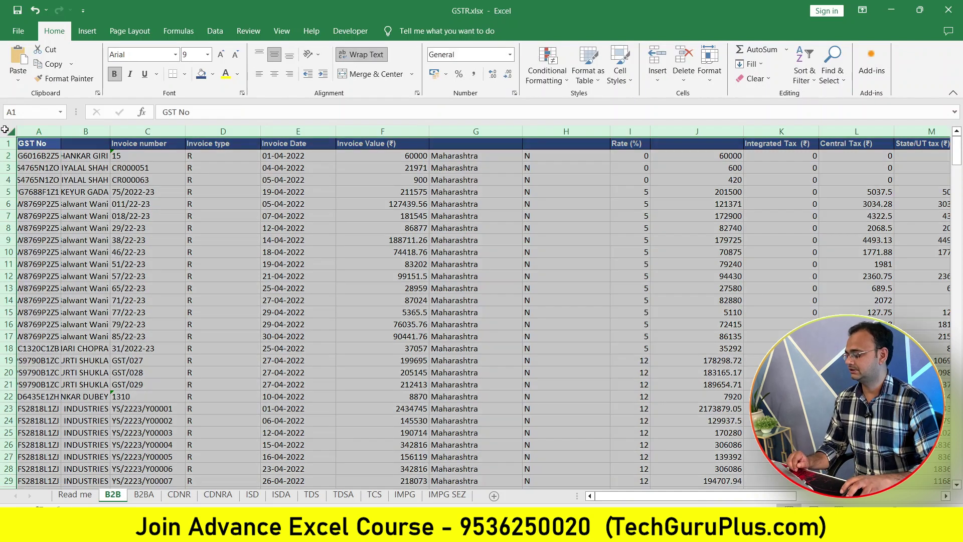
key(alt+d+s)
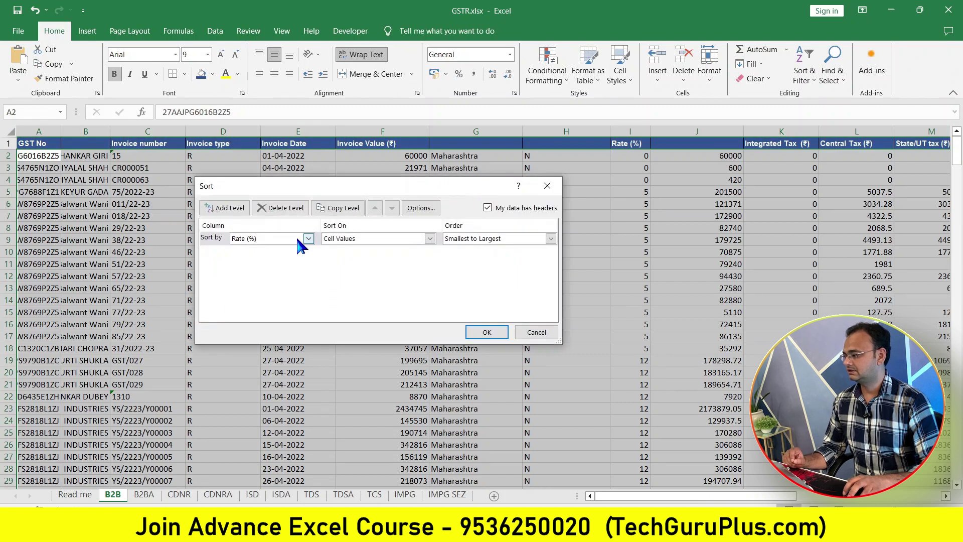
click(297, 239)
scroll(281, 265, up, 3)
click(268, 251)
click(487, 332)
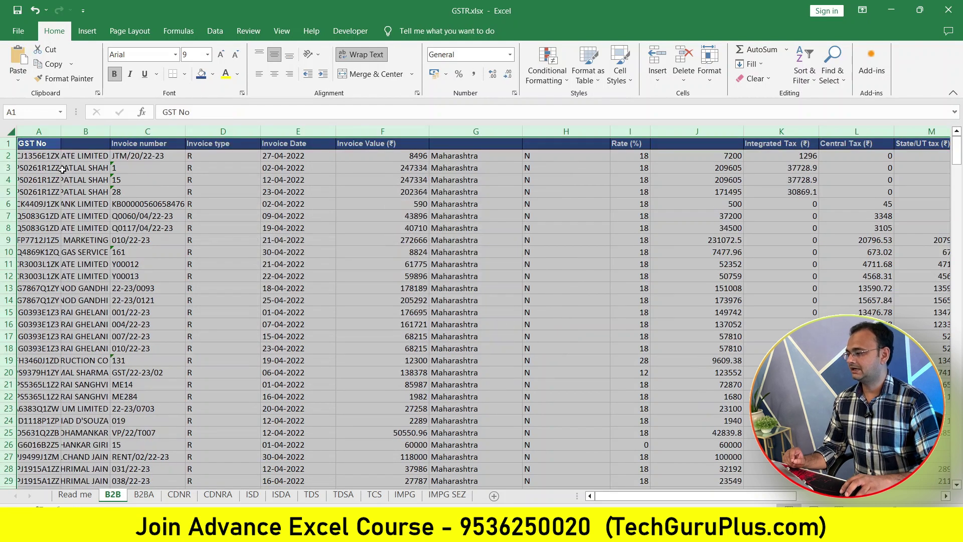
click(59, 169)
click(298, 251)
Step: Check the rate values in column I, including the 18 in cell I12
drag(632, 160, 647, 328)
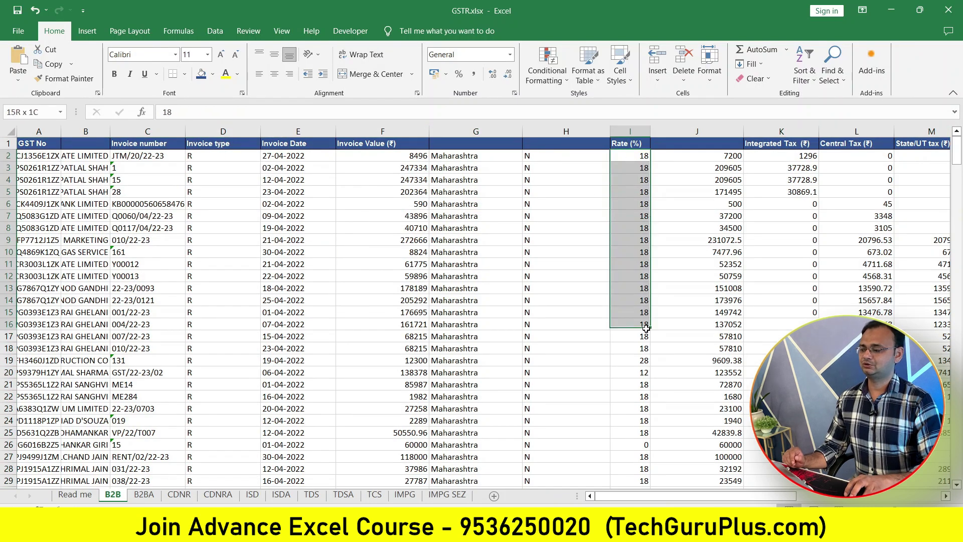
click(648, 442)
scroll(645, 351, down, 5)
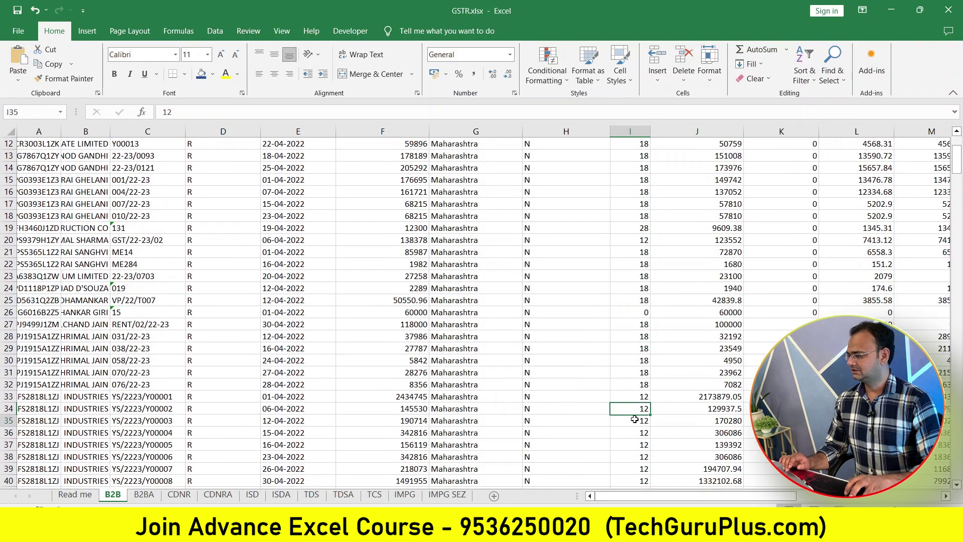
scroll(640, 339, up, 5)
click(632, 280)
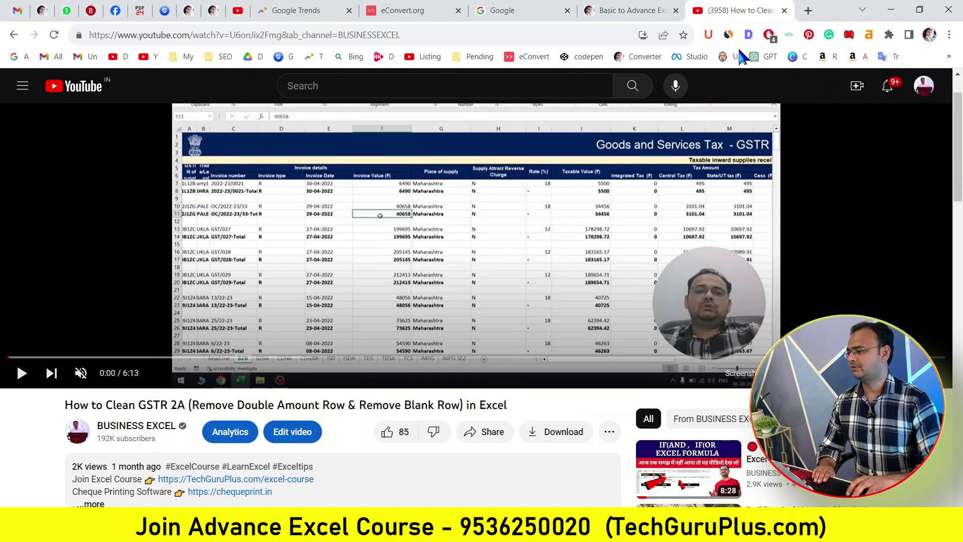
Step: Switch to the Basic to Advance Excel course tab and highlight part of its title
click(632, 11)
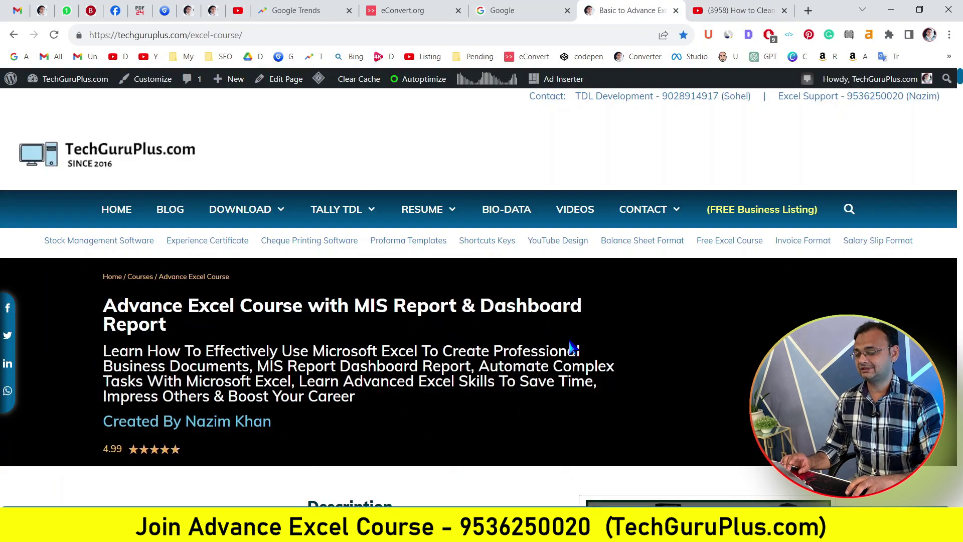
scroll(570, 342, down, 3)
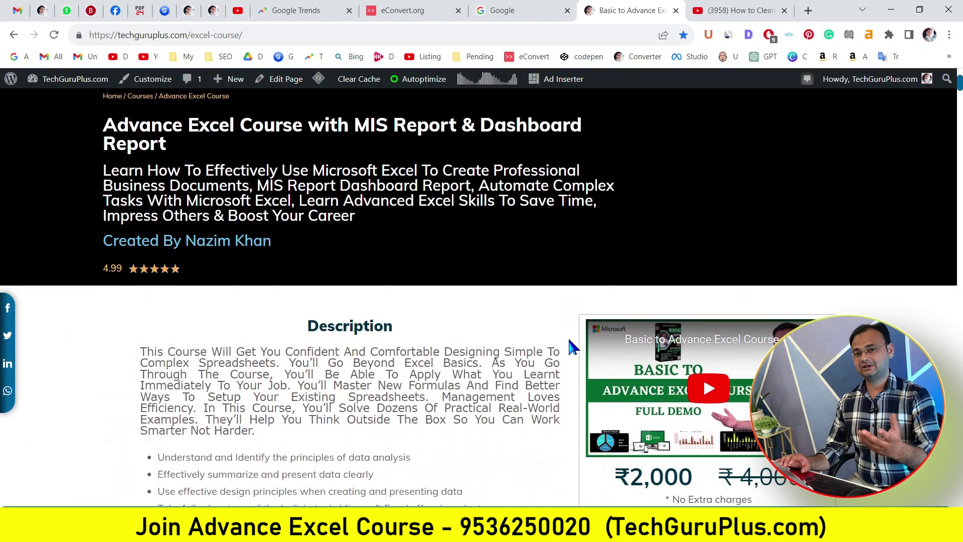
drag(150, 131, 540, 113)
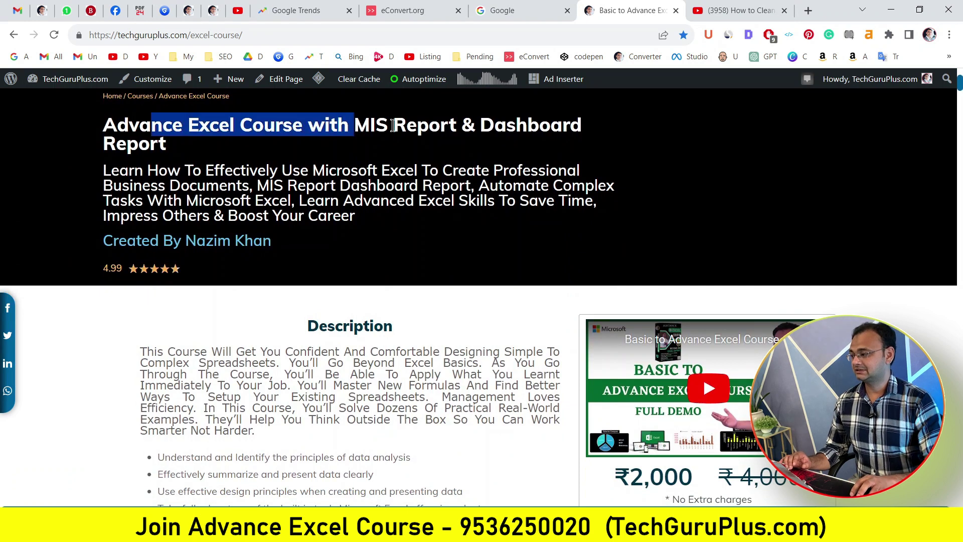
click(364, 369)
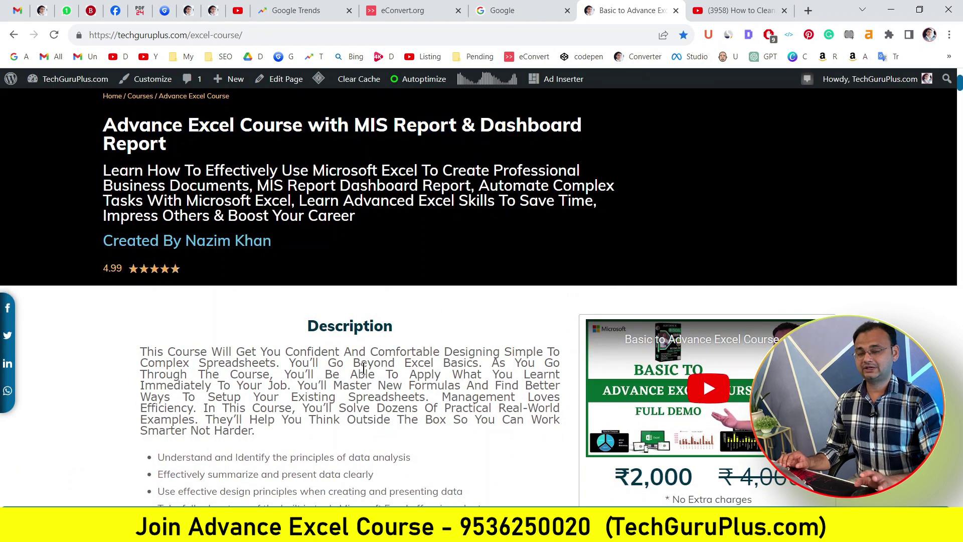
Step: Scroll past the Description and Support details down to the Table Of Content chapter list
scroll(364, 371, down, 4)
scroll(364, 372, down, 6)
scroll(365, 374, down, 3)
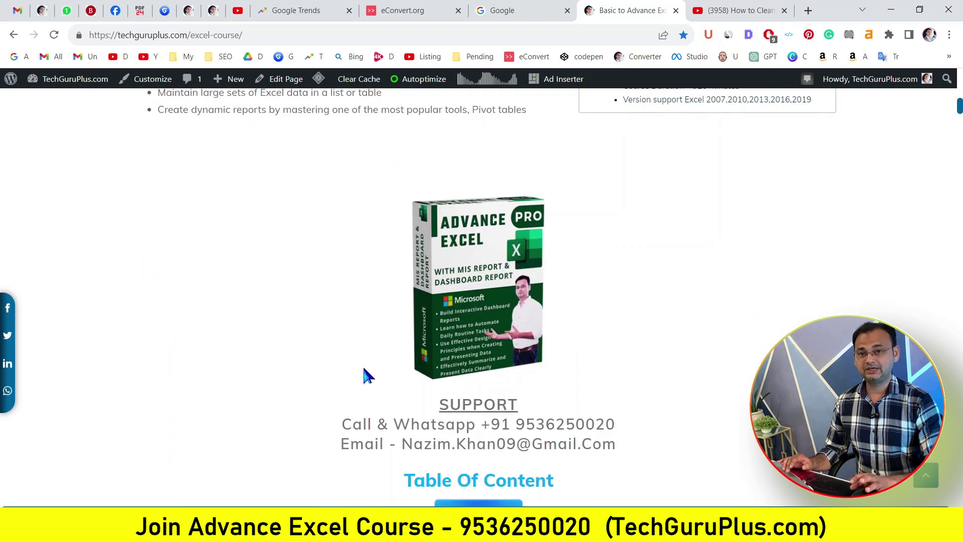
scroll(365, 374, down, 2)
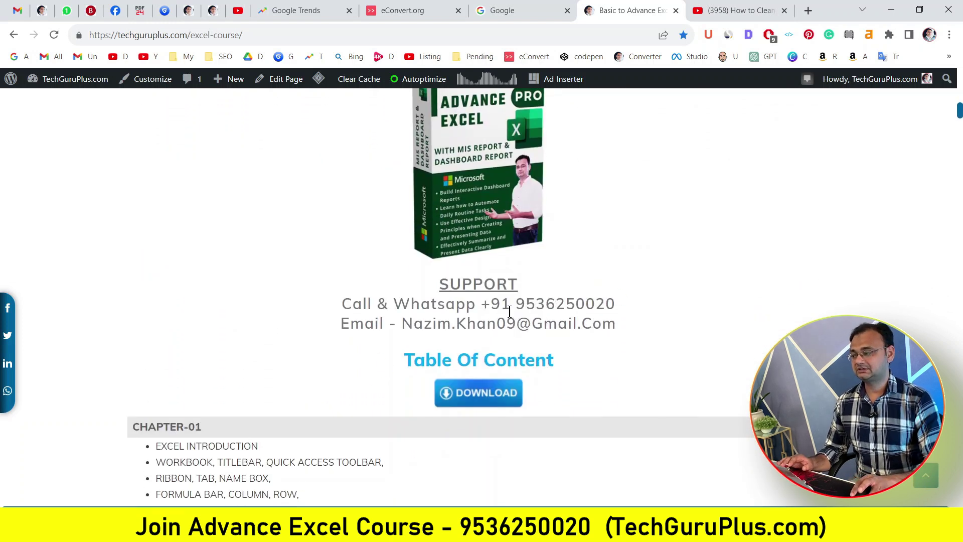
drag(515, 306, 663, 317)
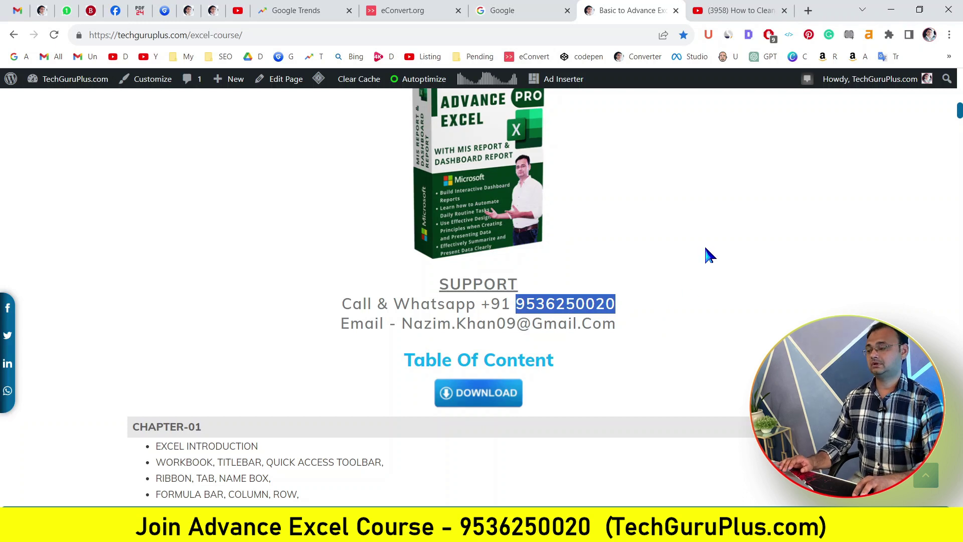
scroll(706, 249, up, 1)
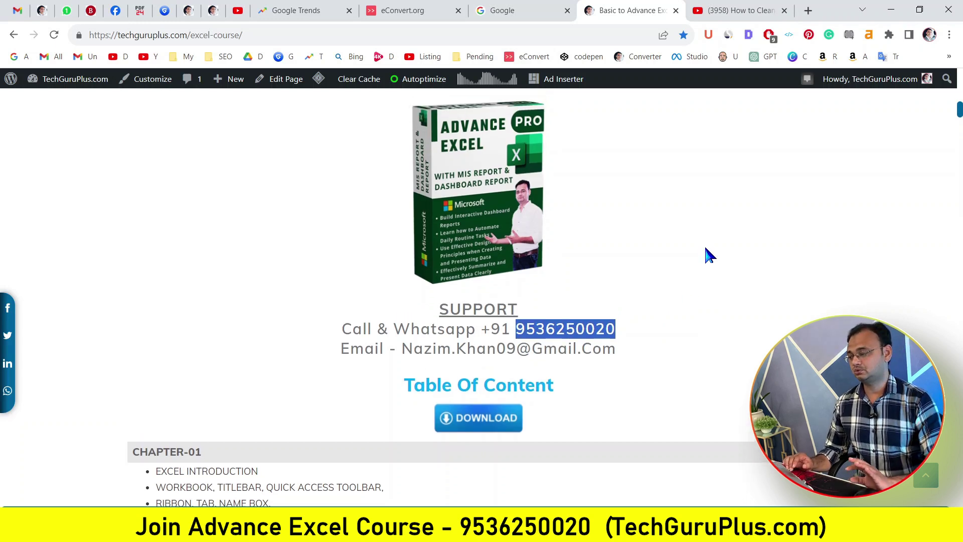
scroll(705, 255, down, 5)
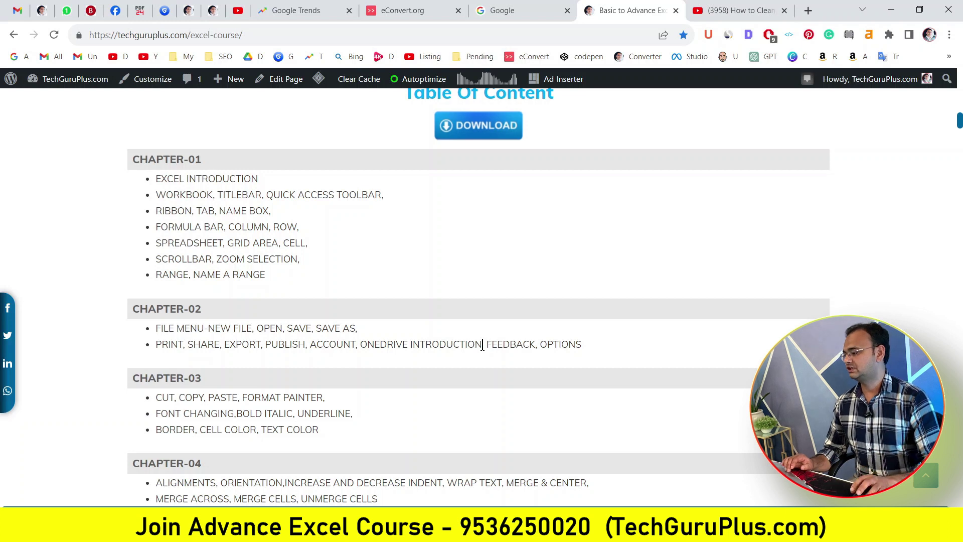
scroll(481, 344, down, 4)
scroll(481, 343, down, 2)
scroll(479, 349, down, 4)
scroll(401, 340, down, 5)
scroll(412, 333, down, 3)
scroll(415, 331, up, 5)
scroll(413, 327, up, 6)
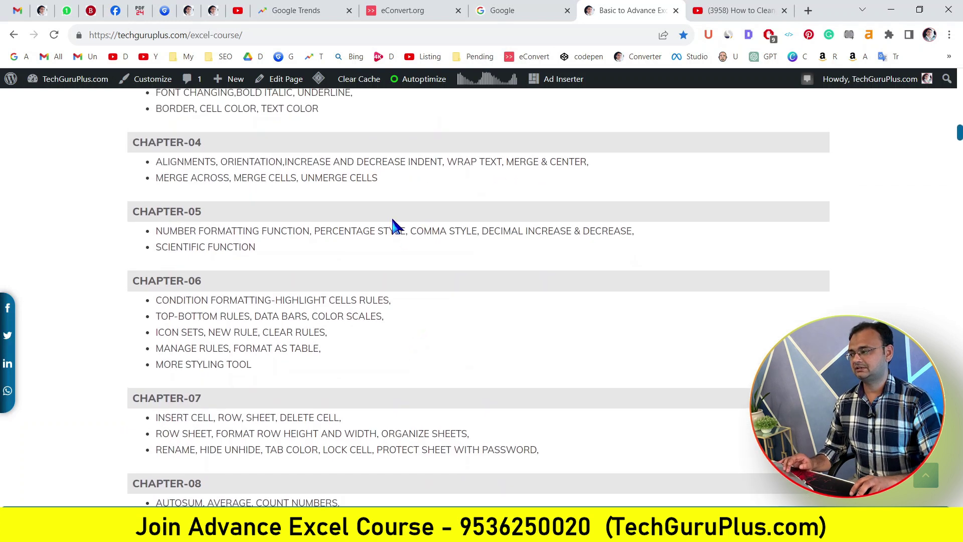
scroll(394, 224, up, 6)
click(237, 35)
click(262, 224)
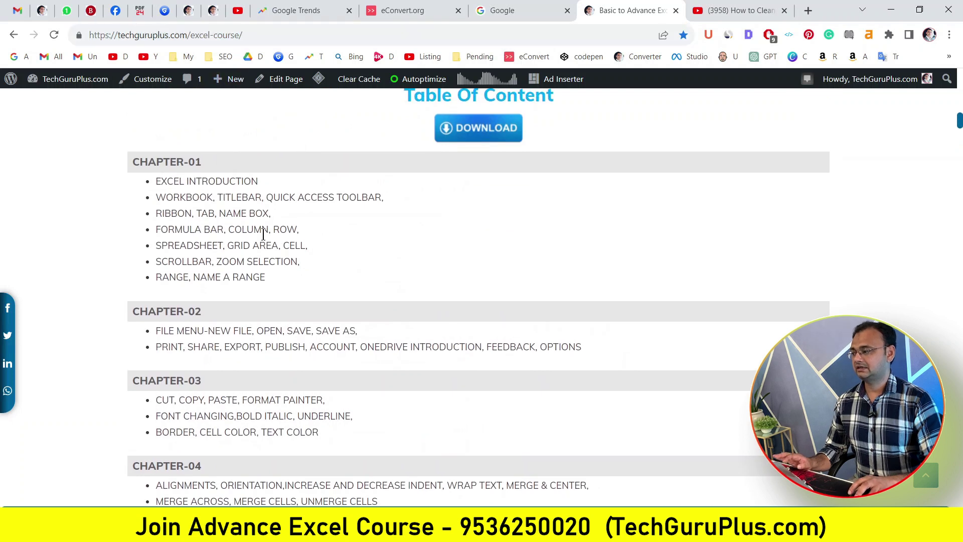
scroll(262, 224, up, 2)
scroll(263, 234, up, 2)
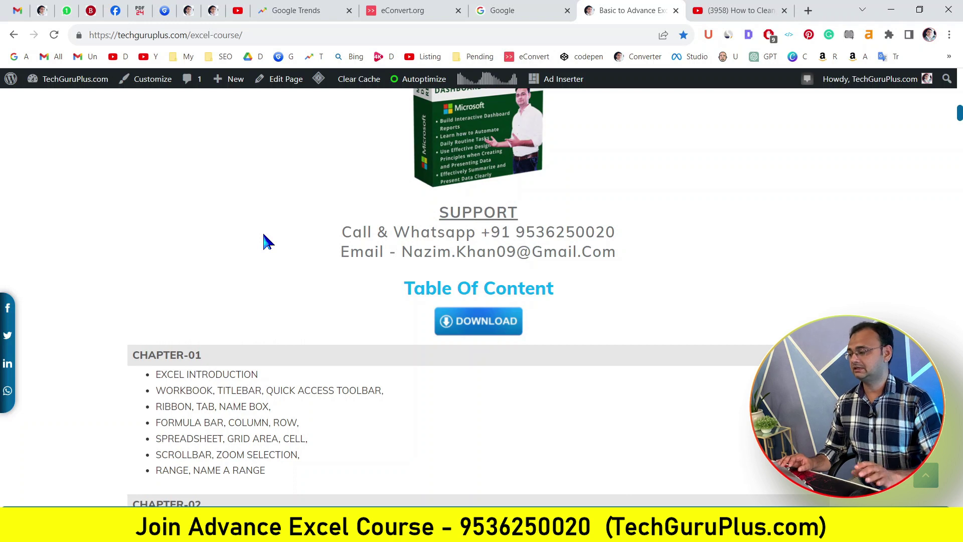
key(Home)
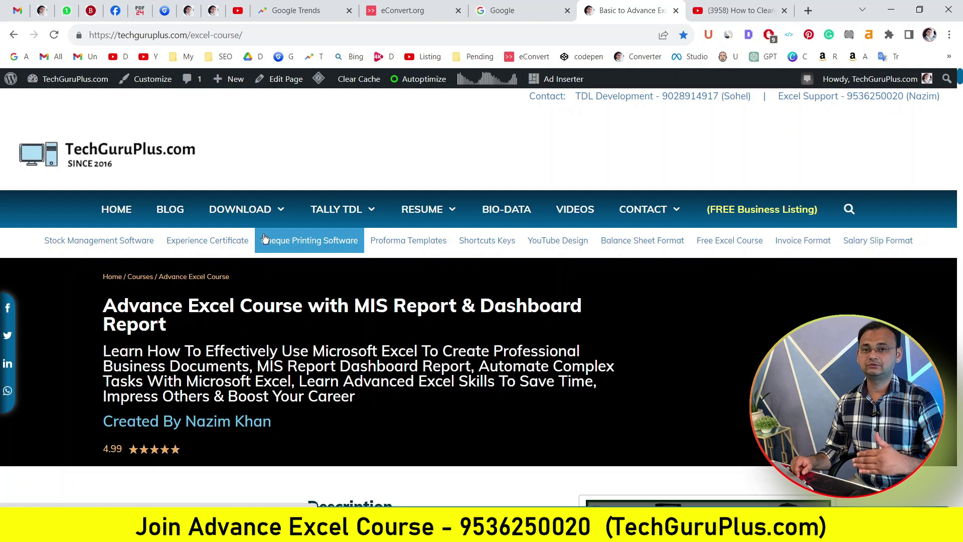
scroll(411, 397, down, 10)
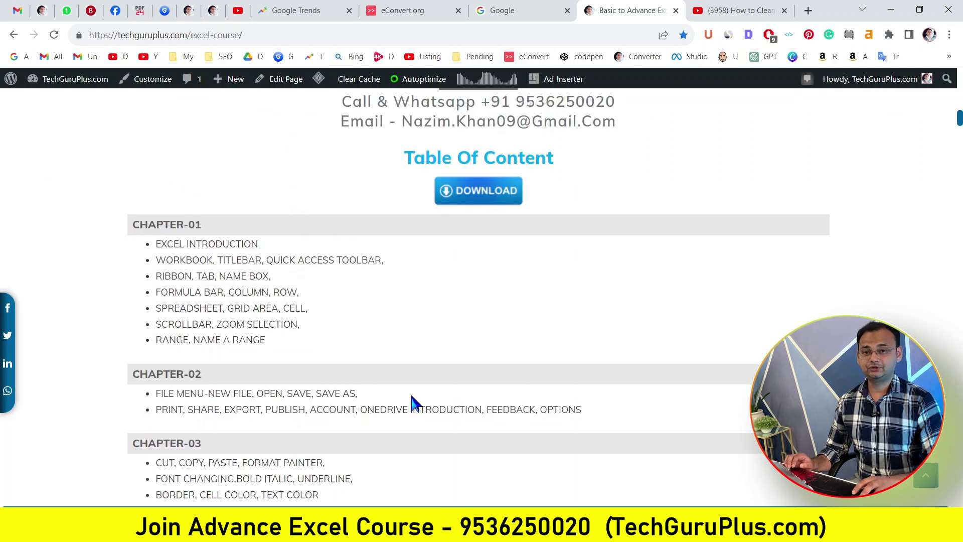